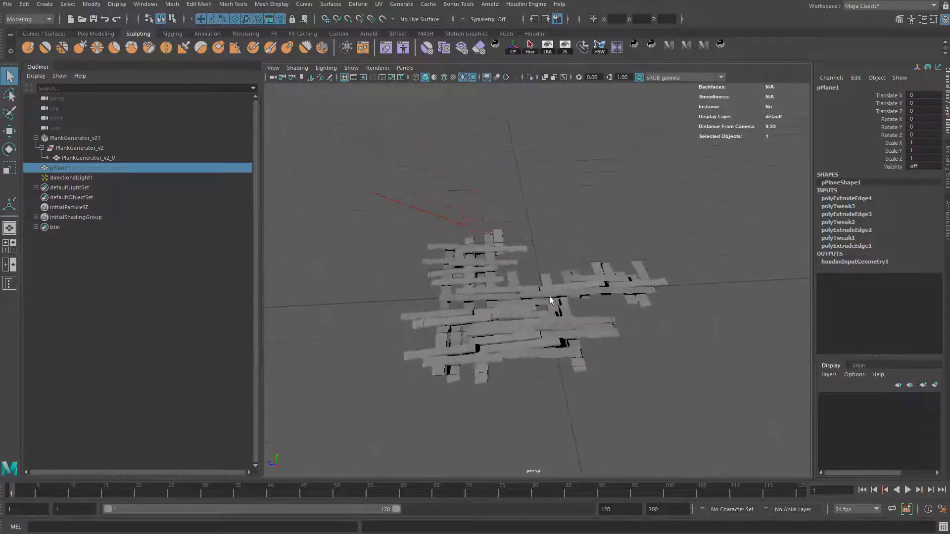
Select the PlankGenerator_v21 asset to examine its generated planks and adjustable parameters, and clear the selection
click(90, 139)
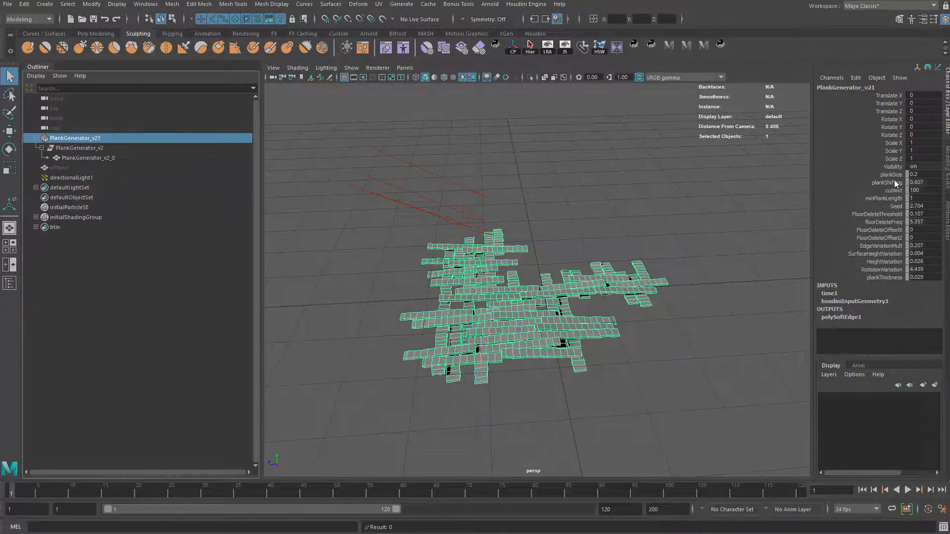
alt+drag(619, 306, 579, 339)
click(619, 405)
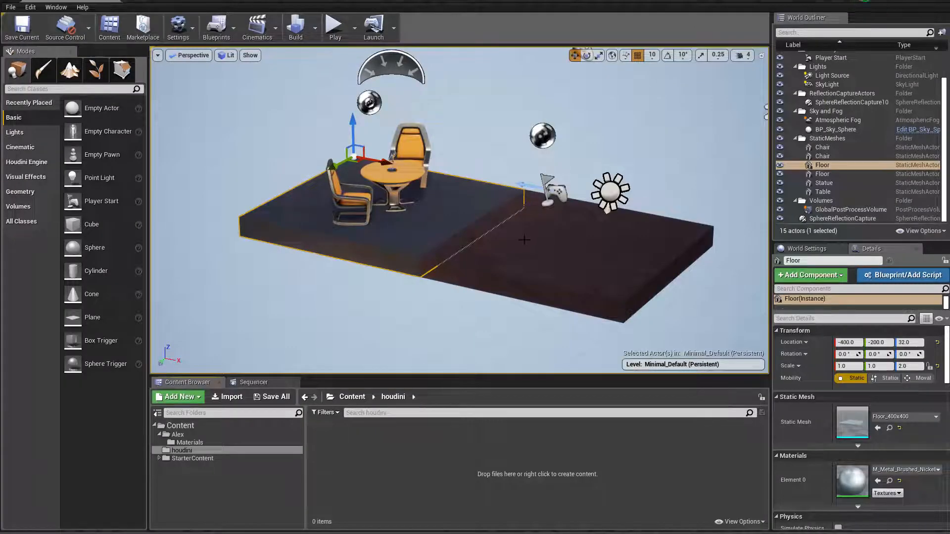
alt+drag(564, 243, 668, 106)
click(628, 138)
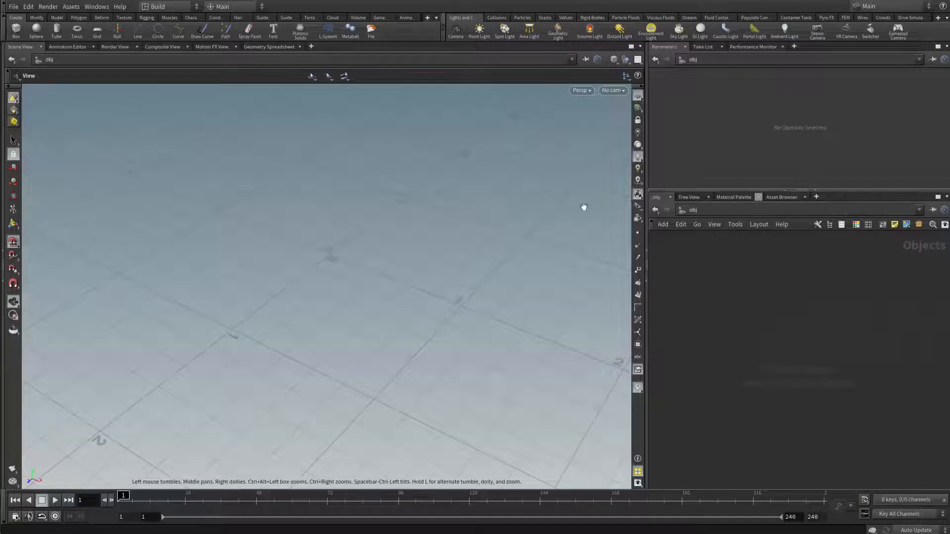
In Houdini, import the PlankGenerator_v2.hda digital asset library into the current HIP file only and create its node
click(14, 7)
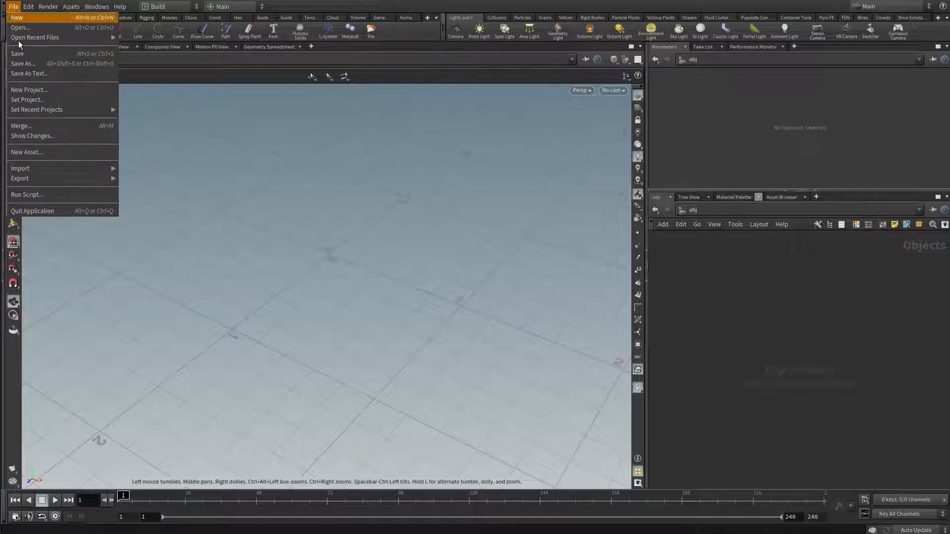
mouse_move(56, 168)
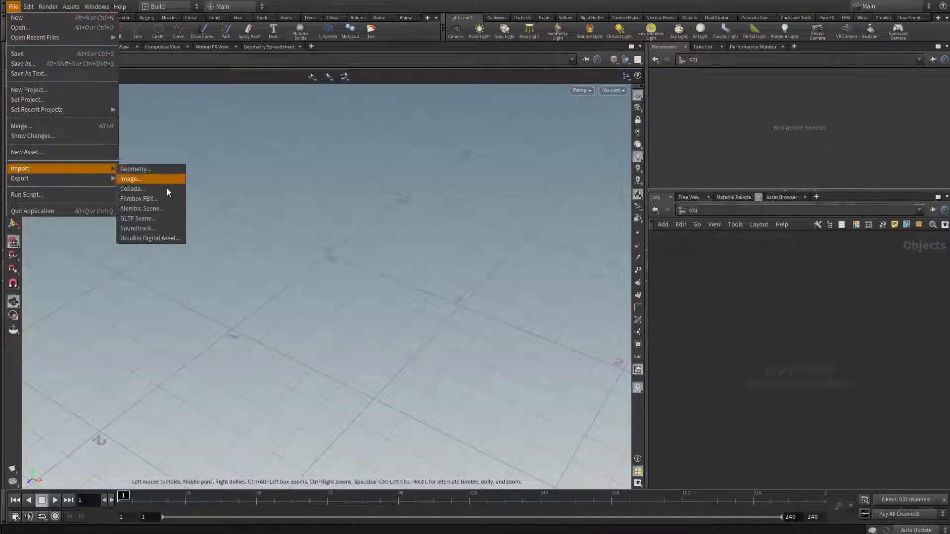
click(156, 238)
drag(240, 167, 259, 167)
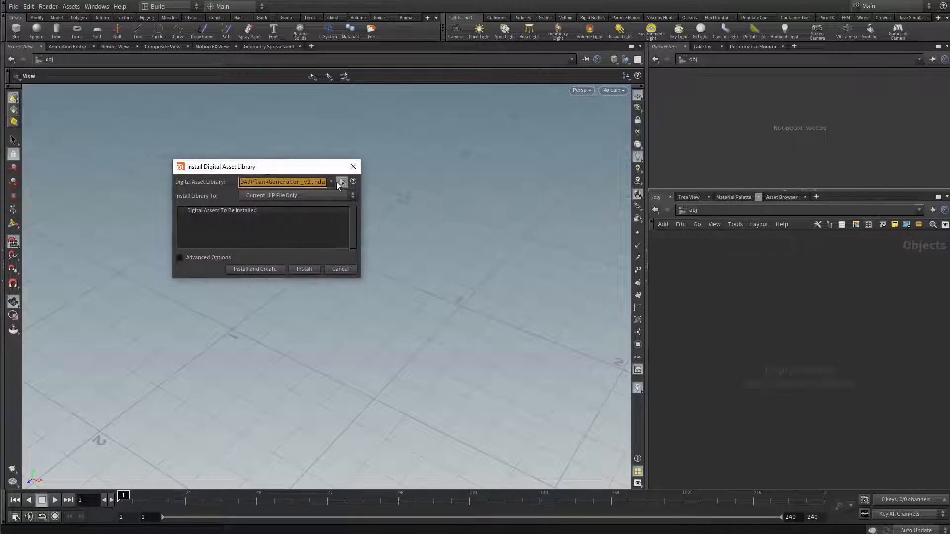
click(337, 182)
click(341, 298)
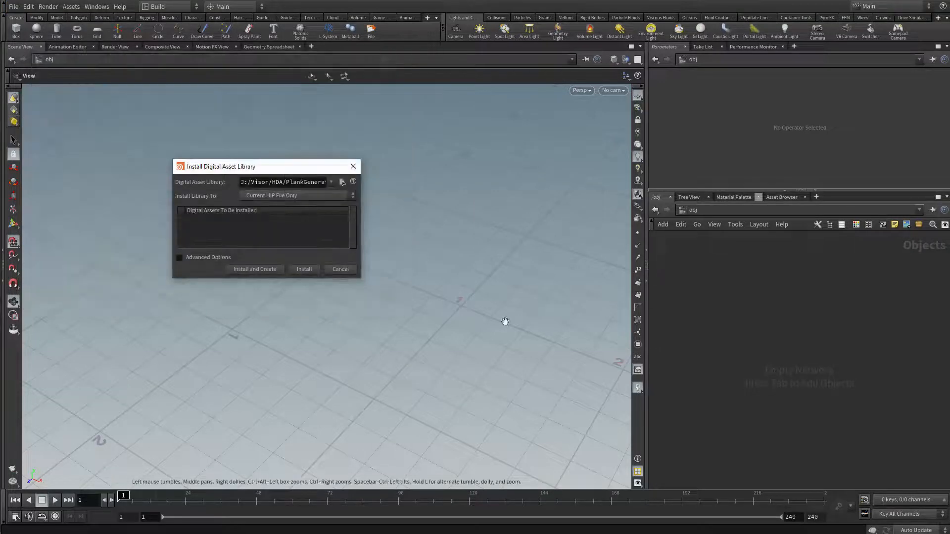
click(255, 269)
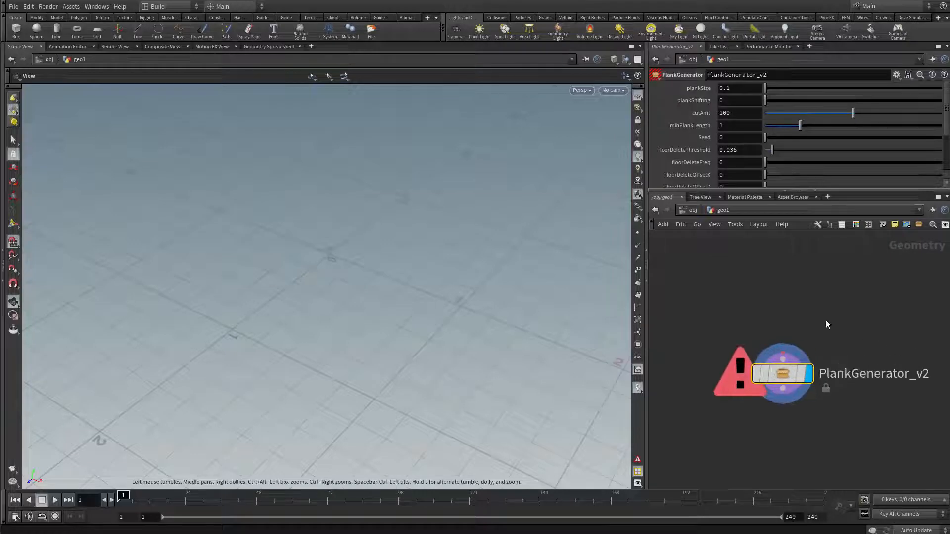
scroll(789, 294, down, 2)
scroll(758, 292, up, 3)
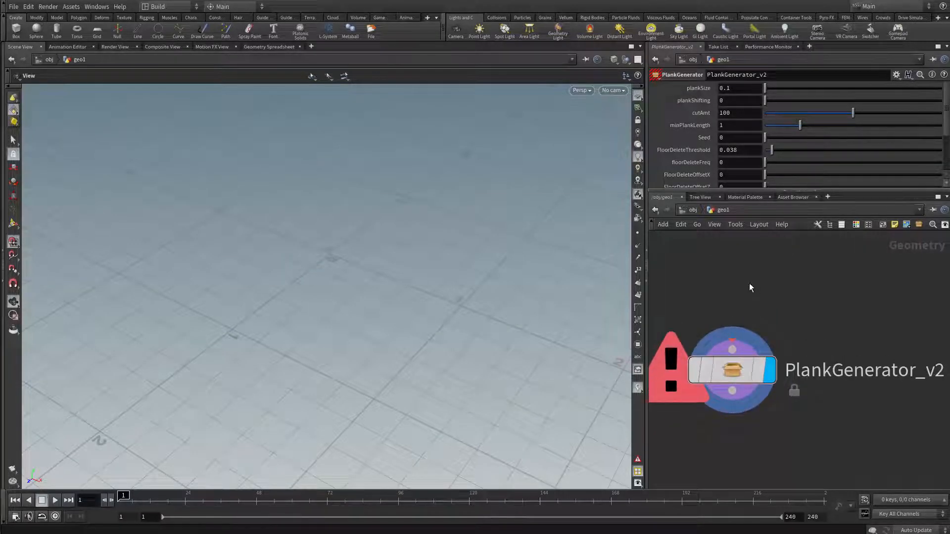
scroll(749, 287, down, 2)
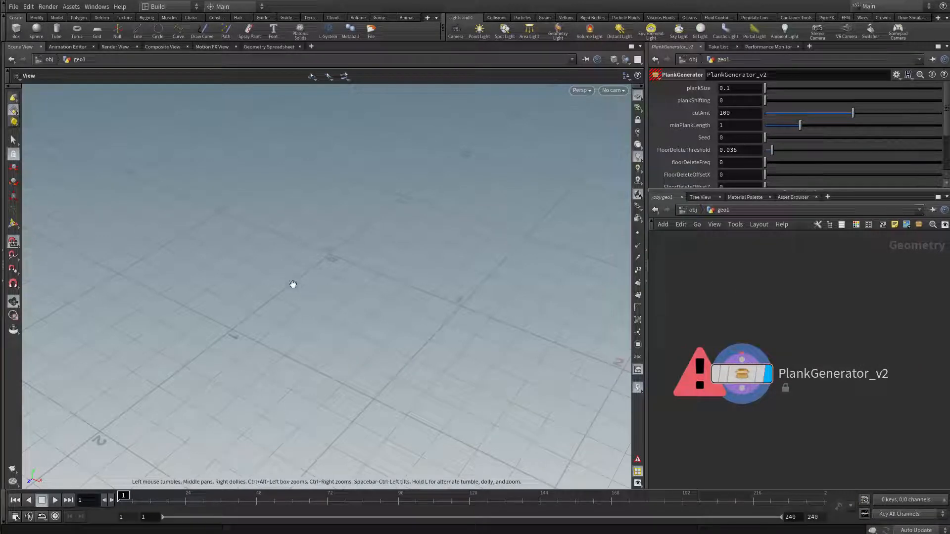
scroll(748, 314, up, 2)
scroll(765, 331, down, 2)
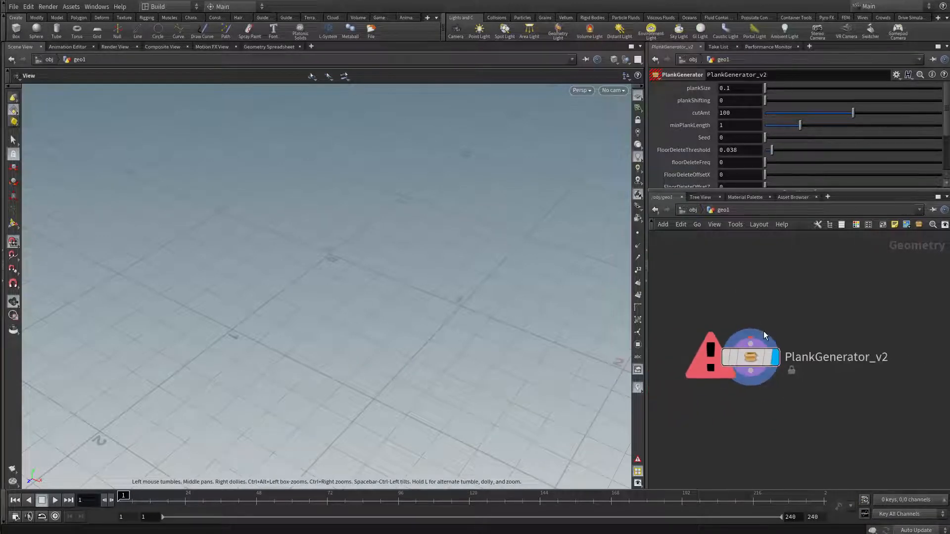
scroll(759, 333, up, 2)
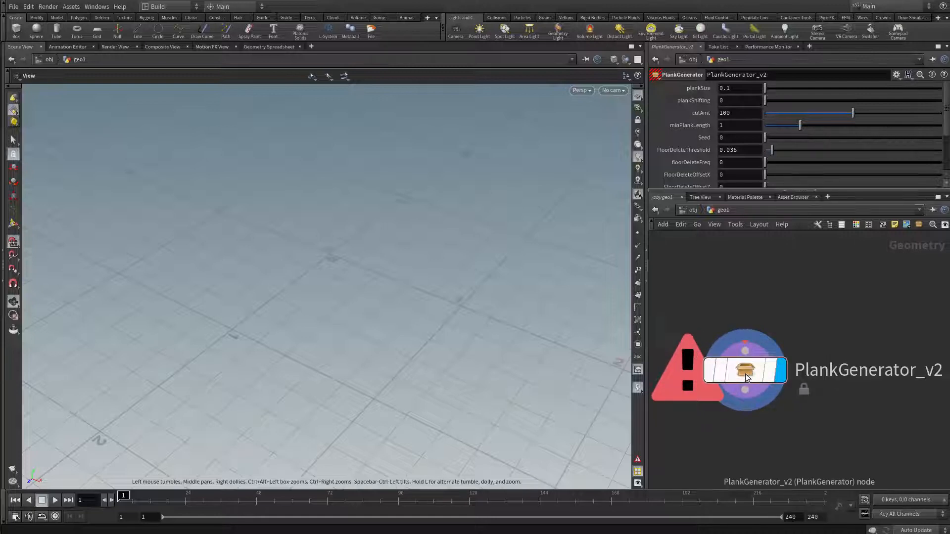
Check the minimum and maximum inputs in the PlankGenerator operator type properties, and close them without applying changes
click(71, 7)
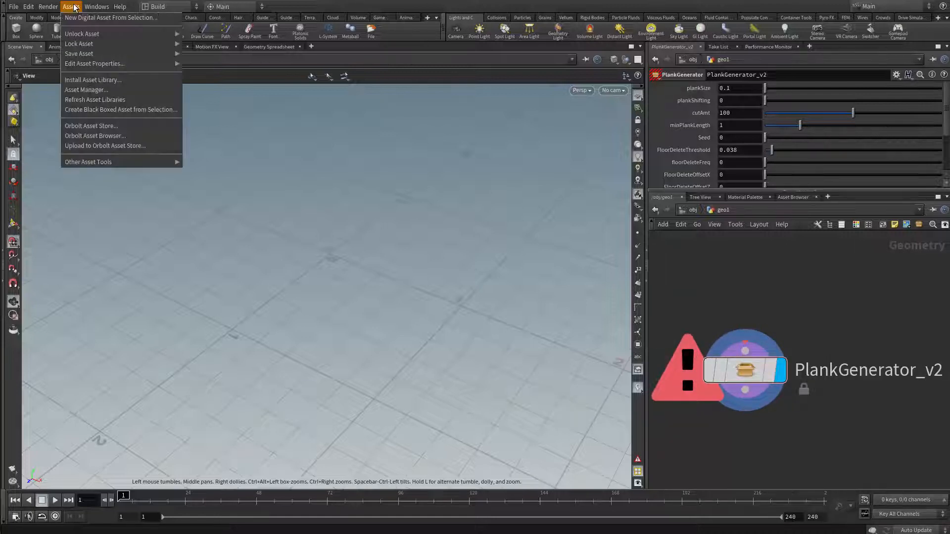
mouse_move(134, 67)
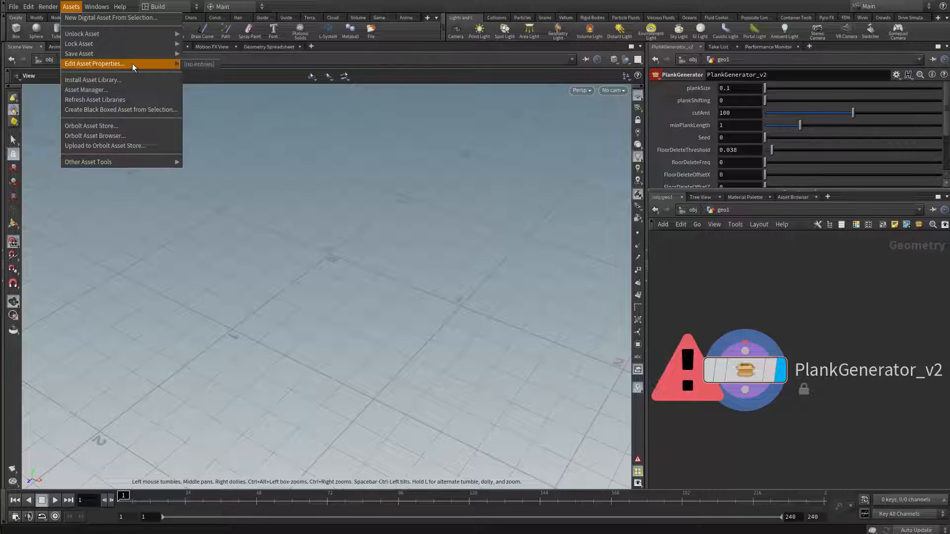
click(738, 287)
click(743, 367)
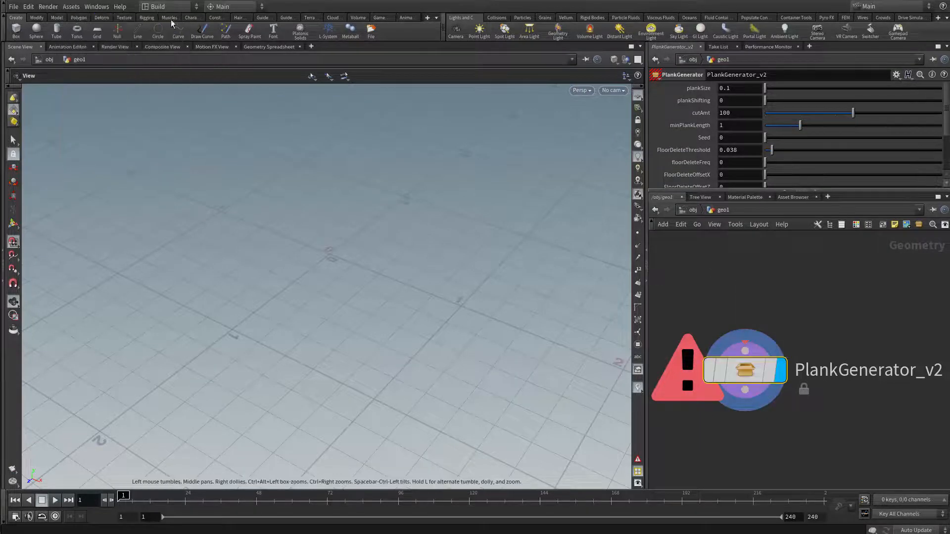
click(65, 6)
mouse_move(134, 65)
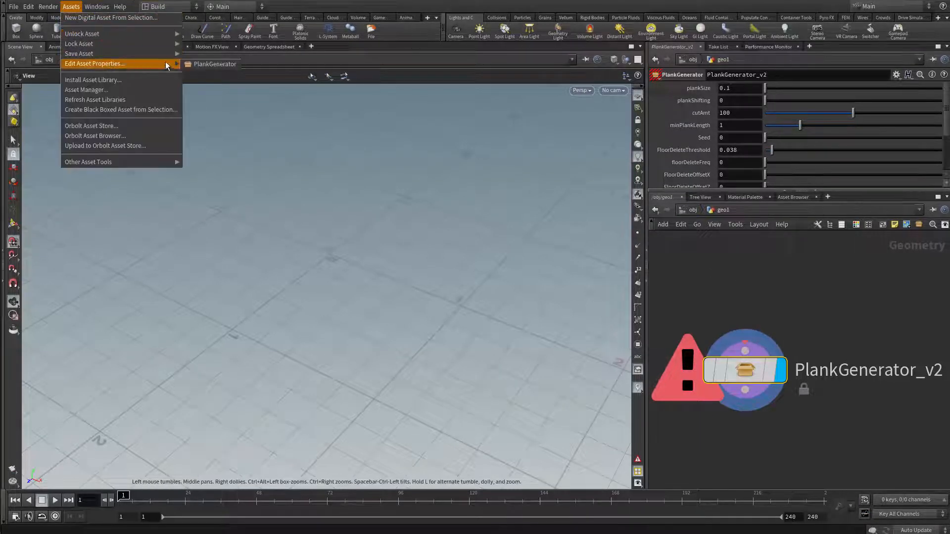
click(213, 64)
drag(231, 88, 202, 83)
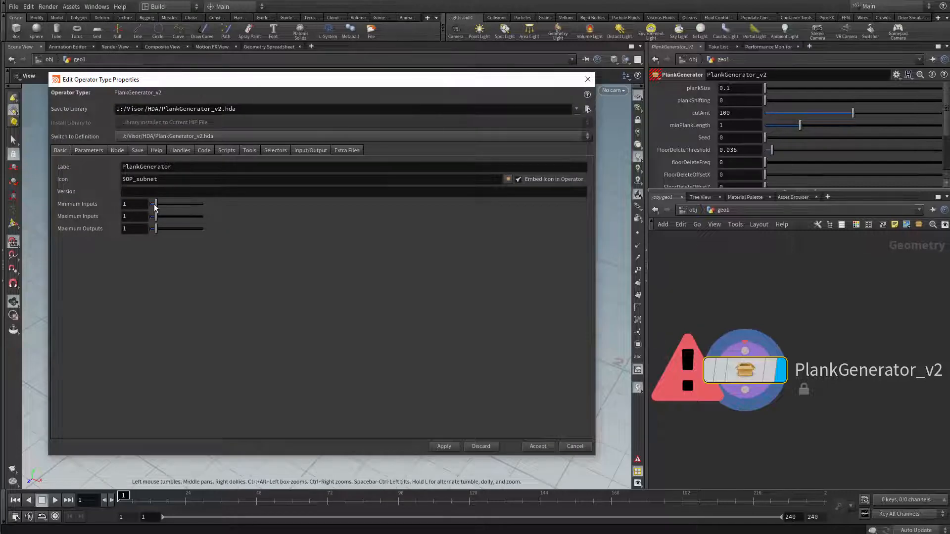
drag(154, 207, 149, 208)
click(588, 80)
Allow editing of the PlankGenerator_v2 node's contents and enter its internal network
scroll(753, 266, down, 3)
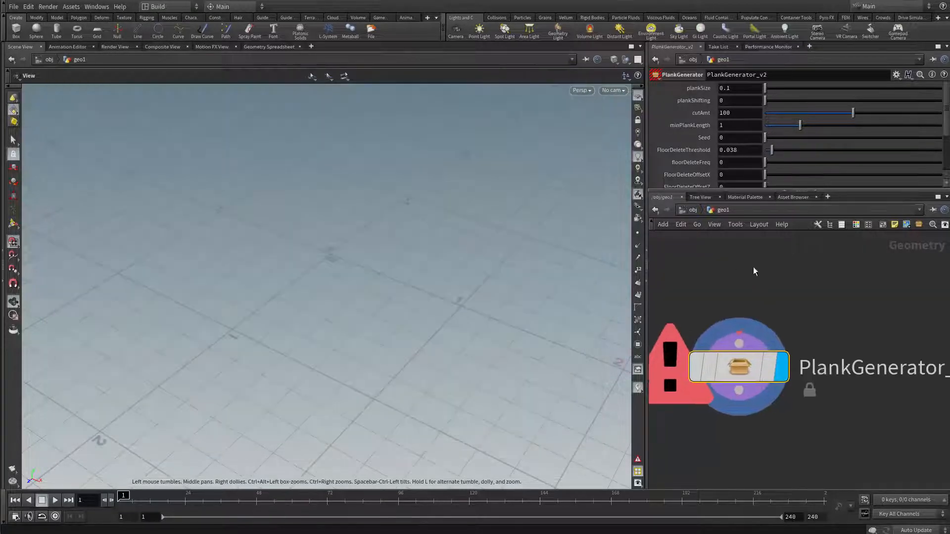
scroll(760, 415, up, 3)
key(i)
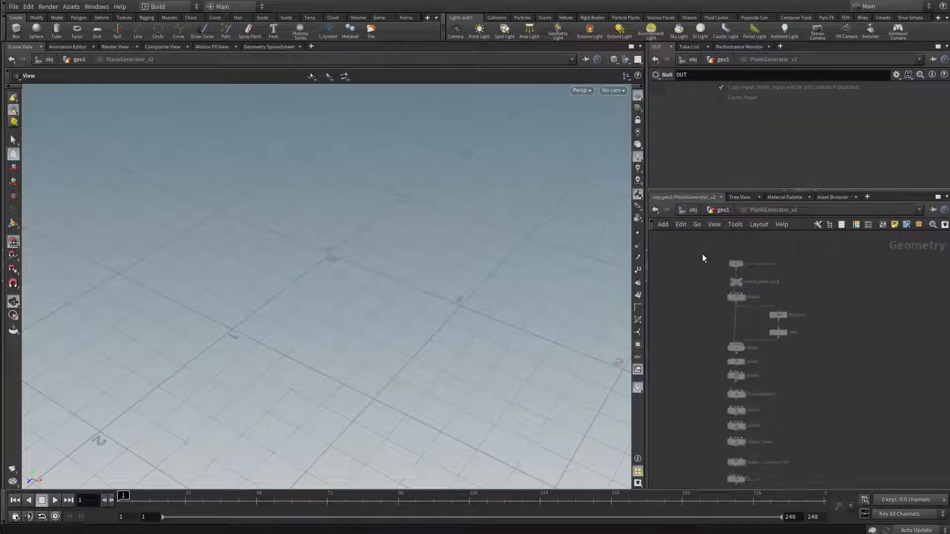
click(710, 212)
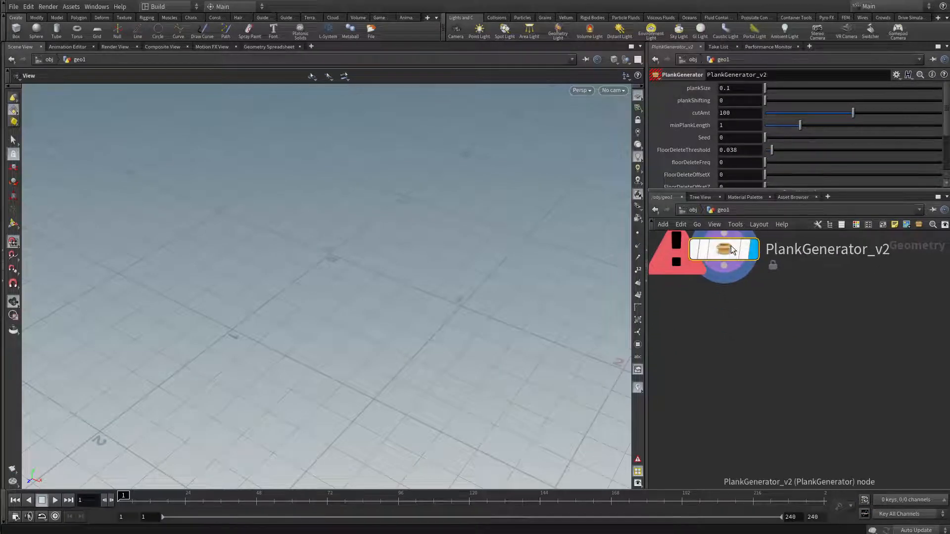
right_click(732, 257)
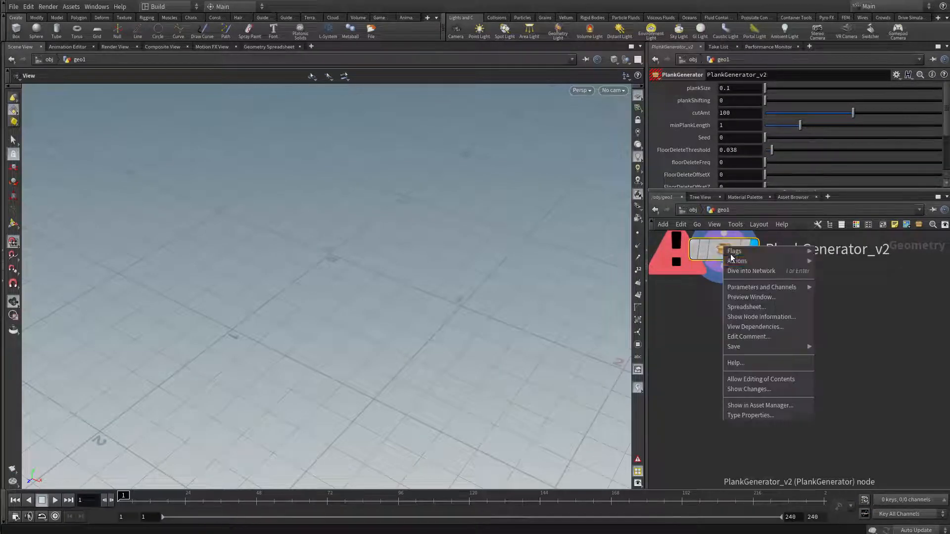
click(767, 381)
double_click(717, 318)
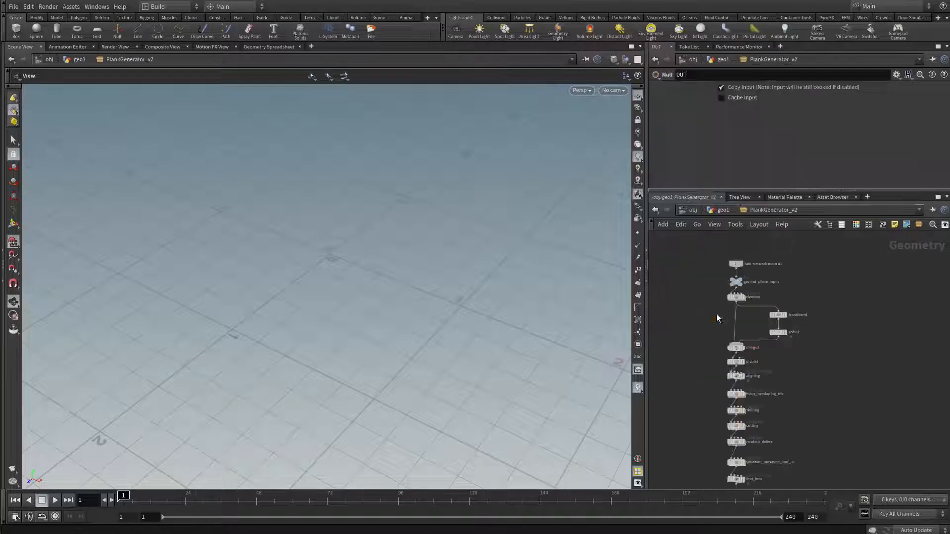
Move the Sub-Network Input #1 node up and away from the chain above ground_plane_input
middle_drag(737, 281, 721, 375)
scroll(700, 324, up, 1)
middle_drag(700, 324, 691, 405)
scroll(704, 322, up, 2)
drag(756, 344, 853, 292)
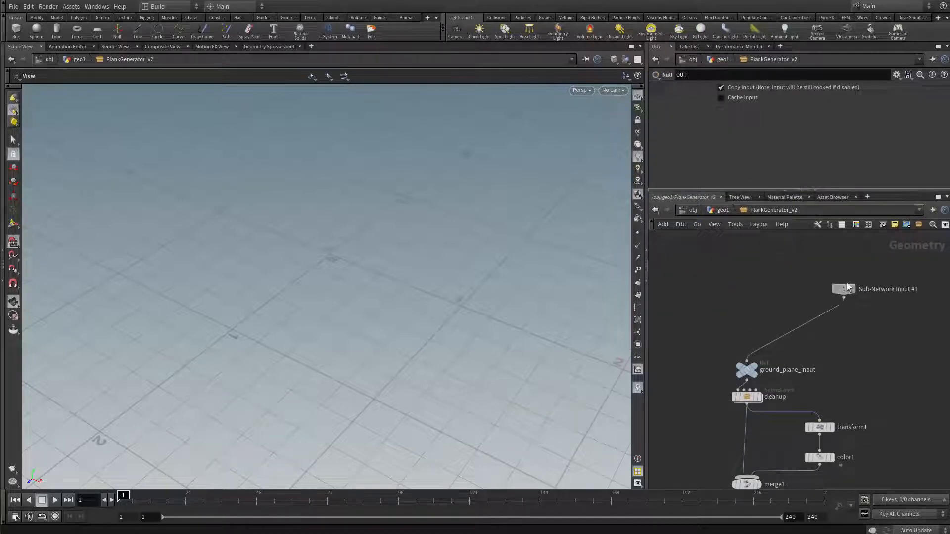
scroll(851, 292, up, 1)
scroll(750, 292, up, 2)
Draw a closed nine-point polygon curve on the construction grid as a stepped floor outline, using the Curve tool
key(Tab)
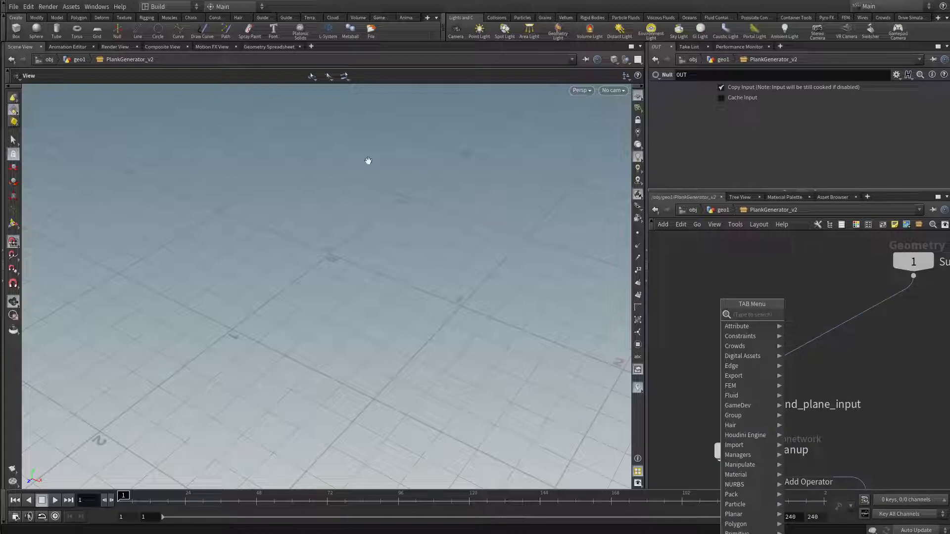
click(178, 31)
click(178, 31)
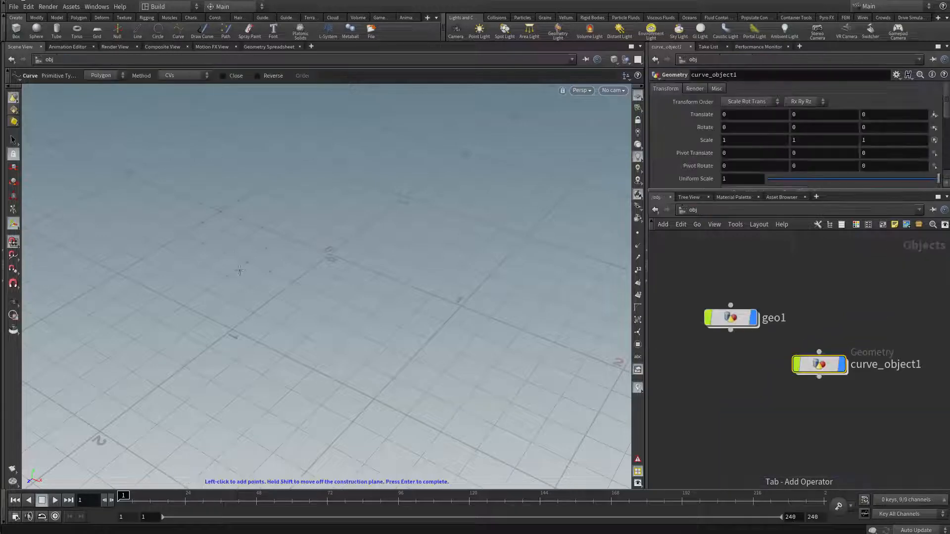
scroll(231, 289, down, 4)
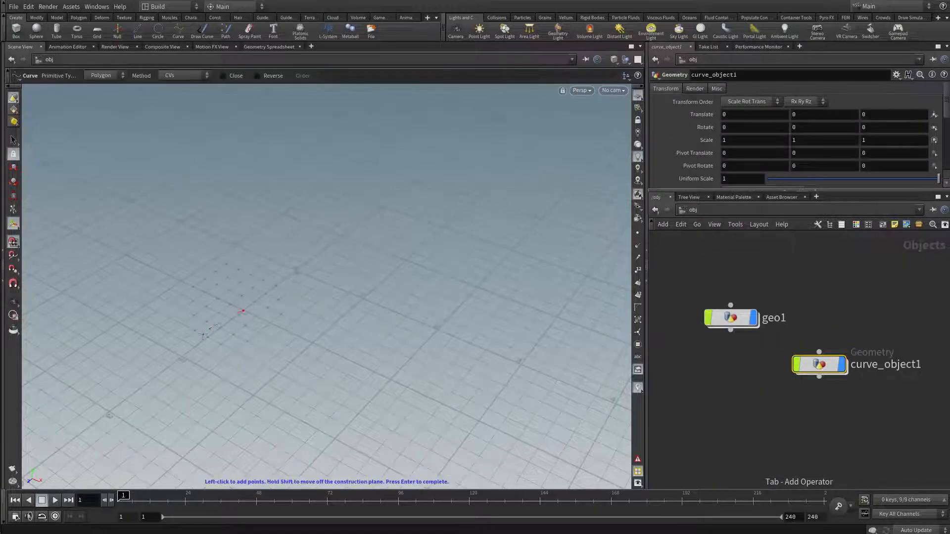
click(182, 357)
click(253, 395)
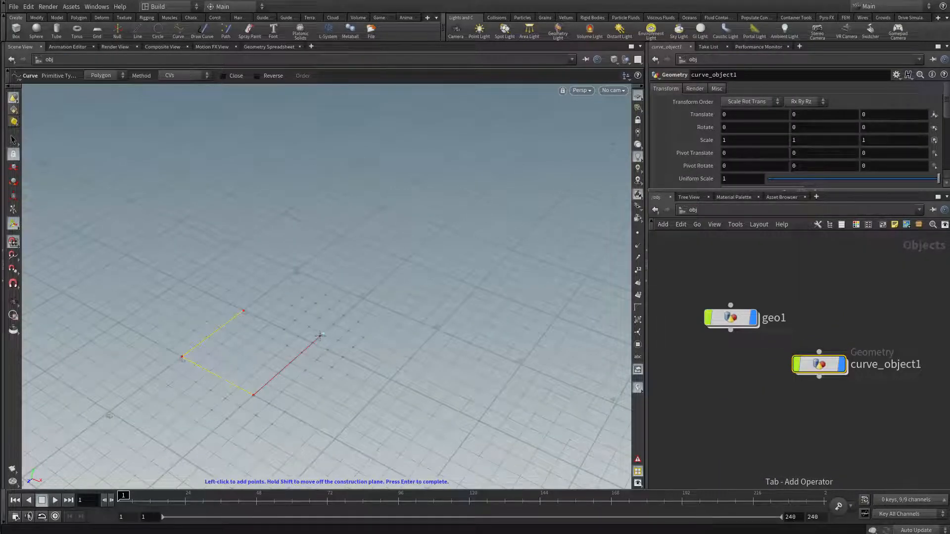
click(313, 343)
click(391, 379)
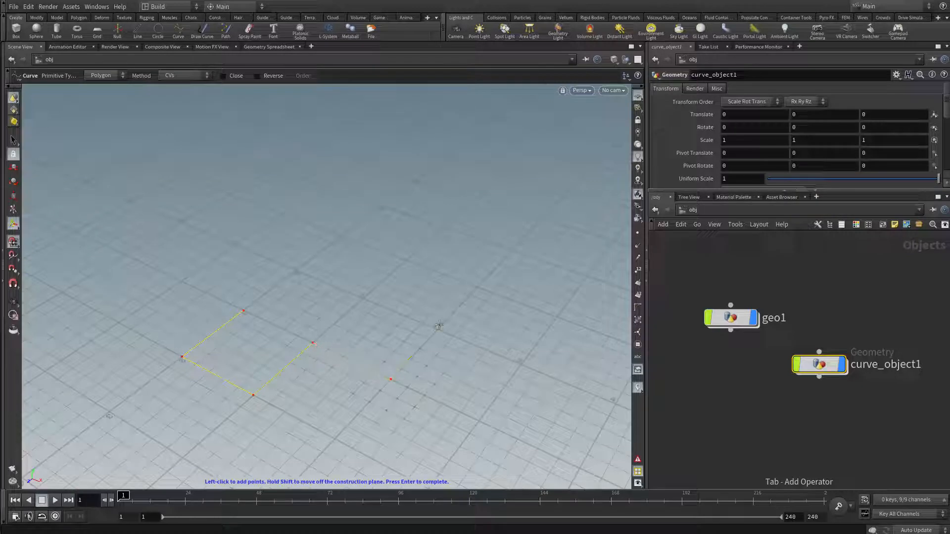
key(ctrl+z)
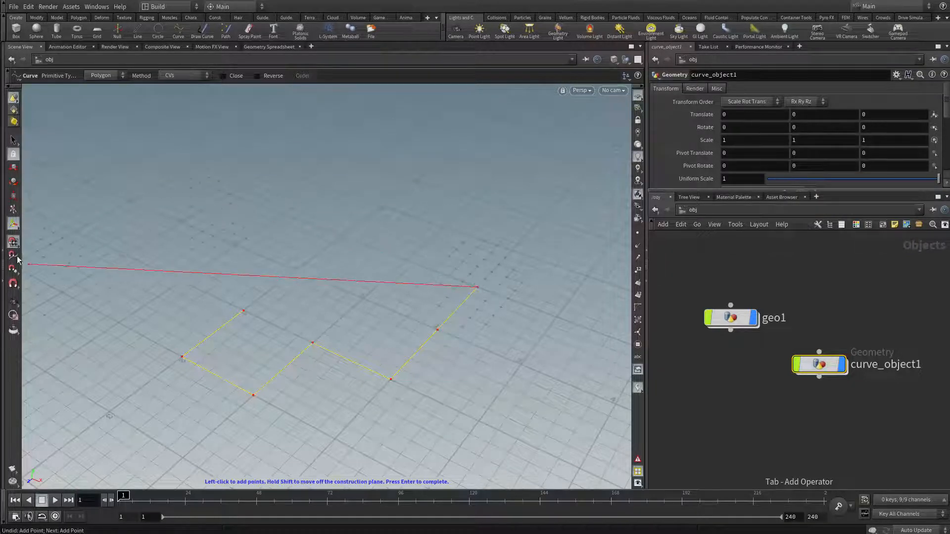
click(280, 216)
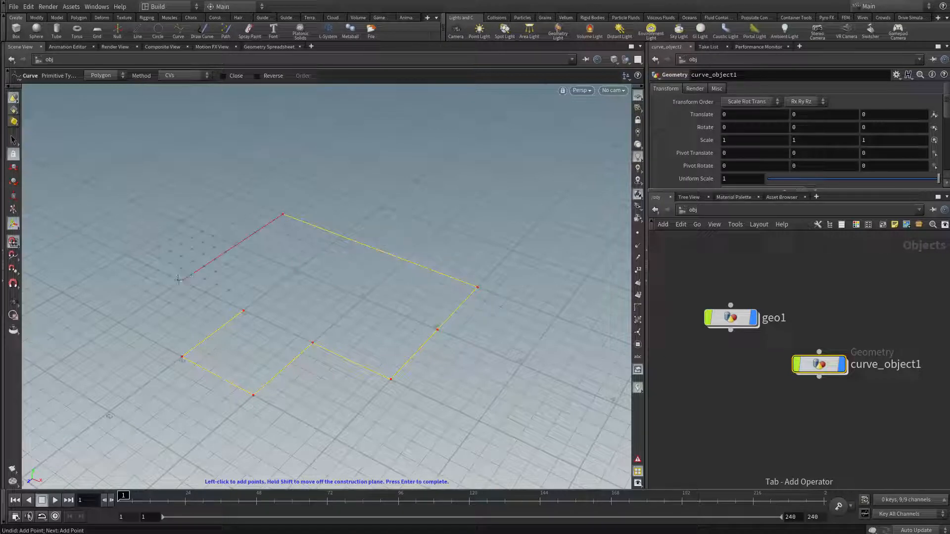
click(181, 280)
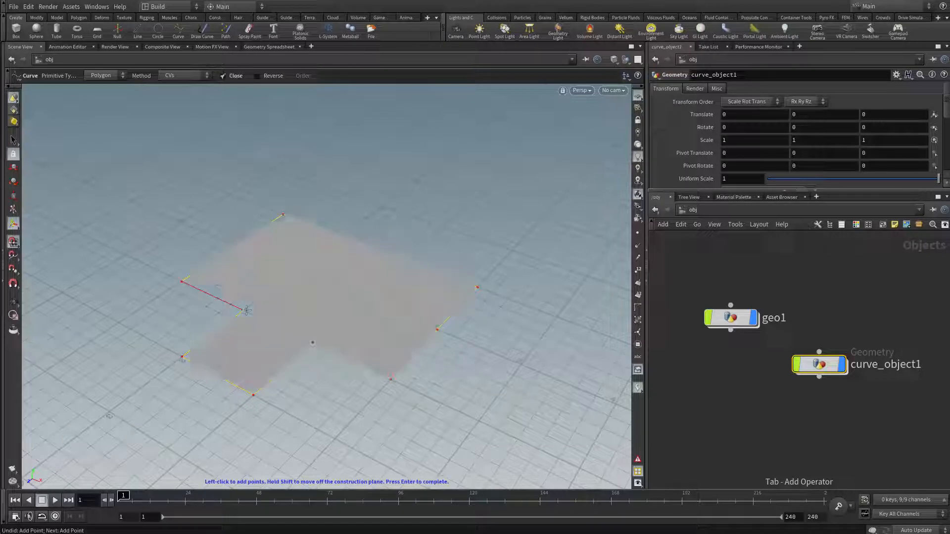
key(Return)
alt+middle_drag(207, 301, 196, 283)
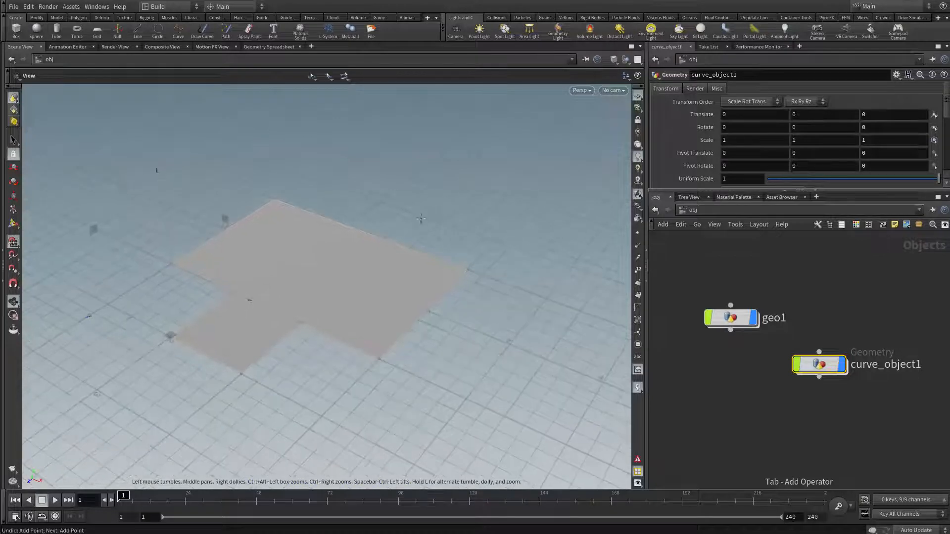
Cut the floor outline's curve node out of curve_object1's network
double_click(738, 318)
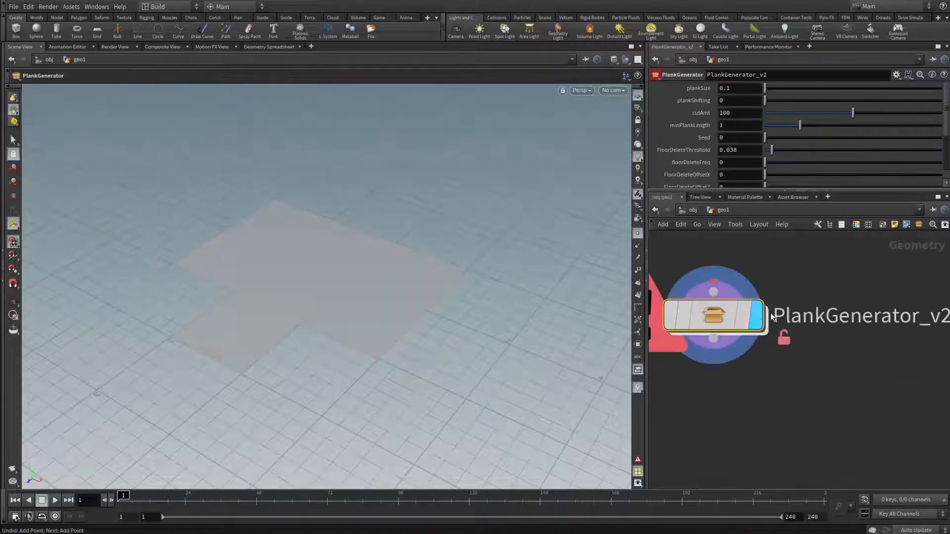
click(692, 211)
double_click(835, 366)
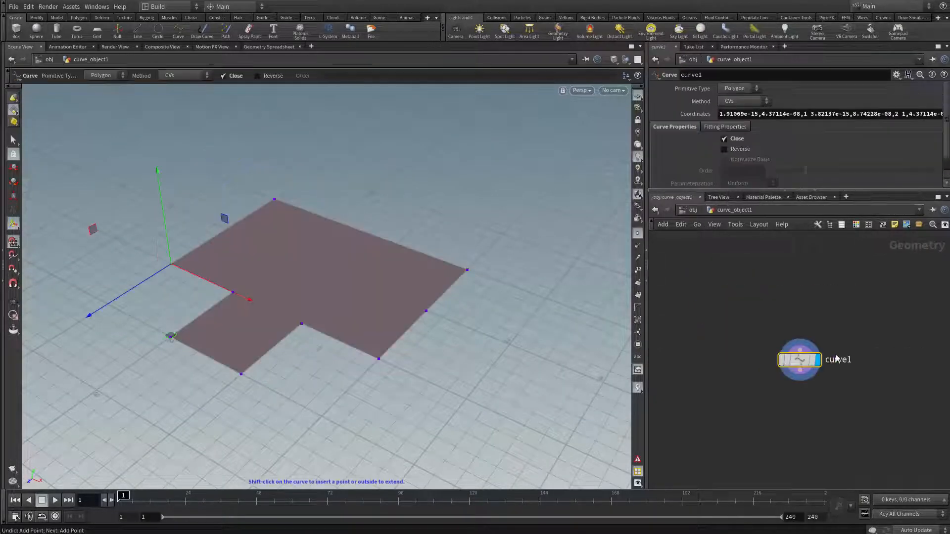
click(692, 210)
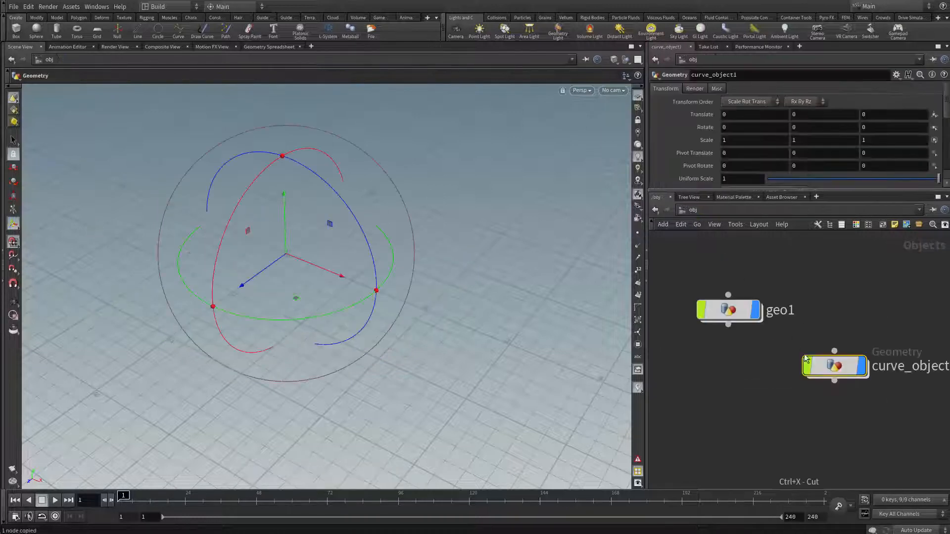
click(841, 369)
key(ctrl+c)
double_click(845, 370)
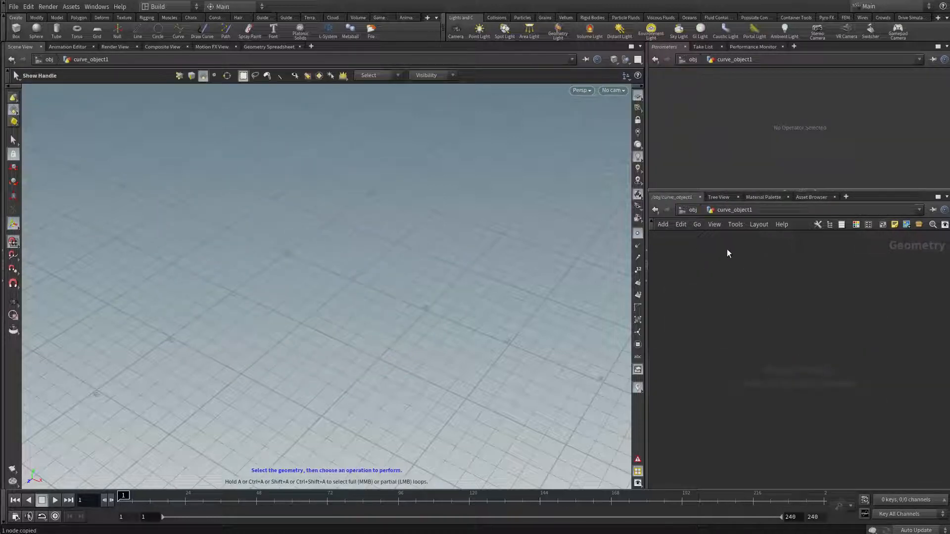
click(693, 210)
Paste the curve node inside PlankGenerator_v2 and connect it to ground_plane_input in place of the sub-network input
double_click(714, 303)
double_click(733, 329)
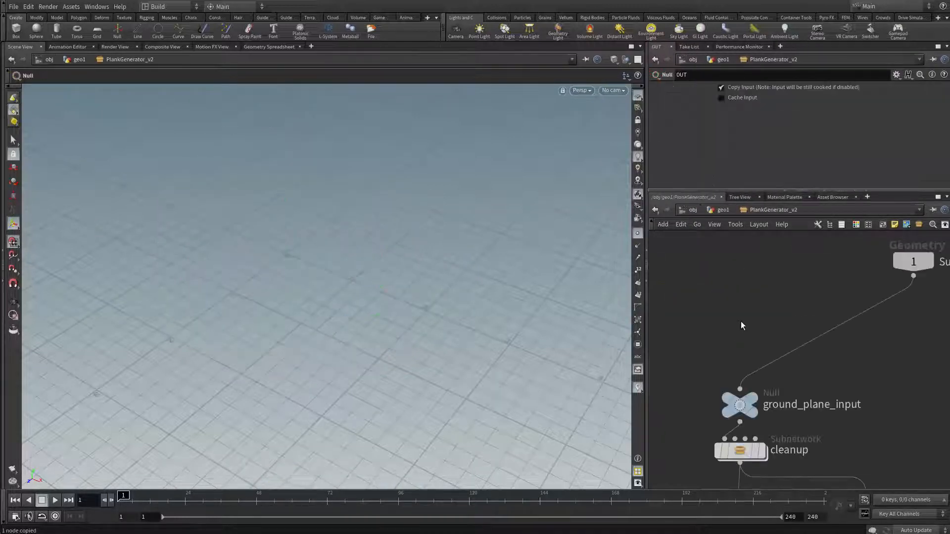
key(ctrl+v)
drag(744, 319, 739, 397)
drag(734, 303, 743, 329)
scroll(743, 329, down, 2)
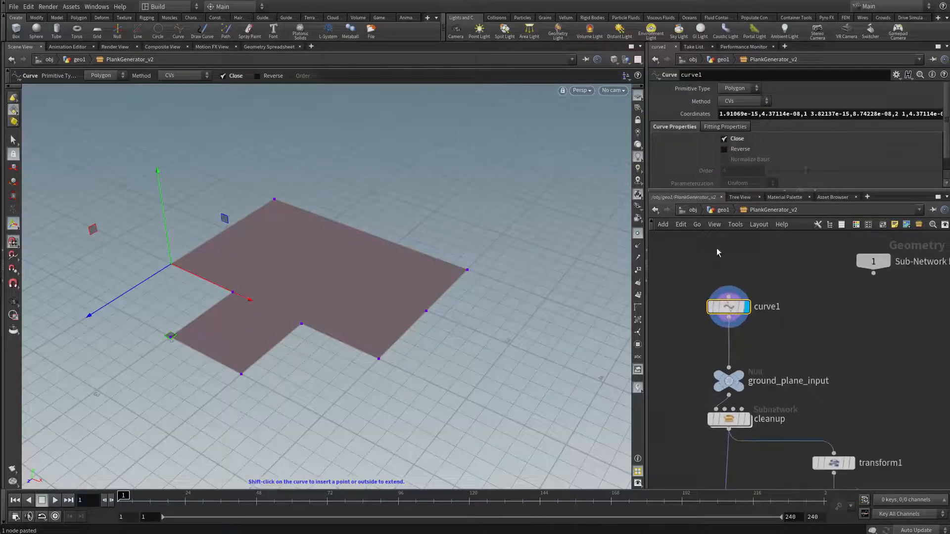
Turn on the display flag of the OUT node at the end of the PlankGenerator_v2 network
click(723, 210)
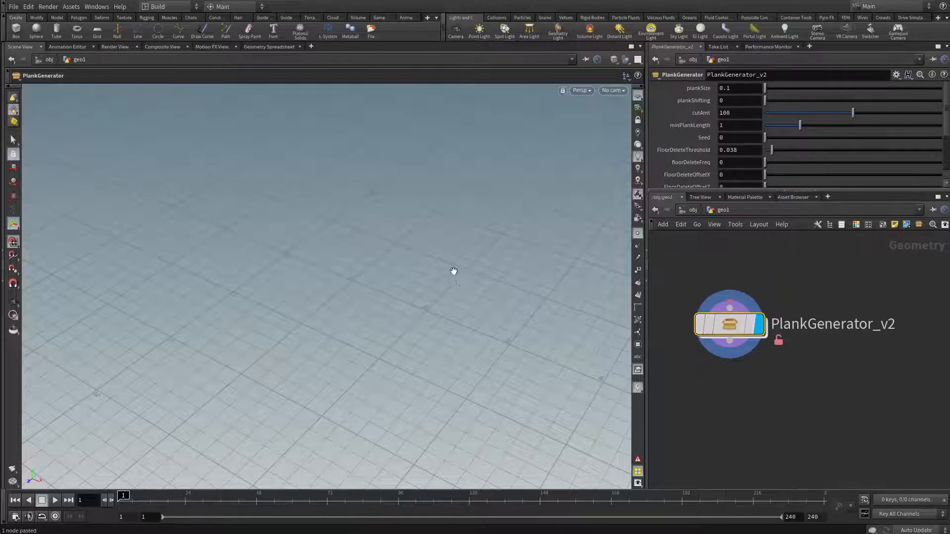
key(Escape)
drag(452, 269, 438, 297)
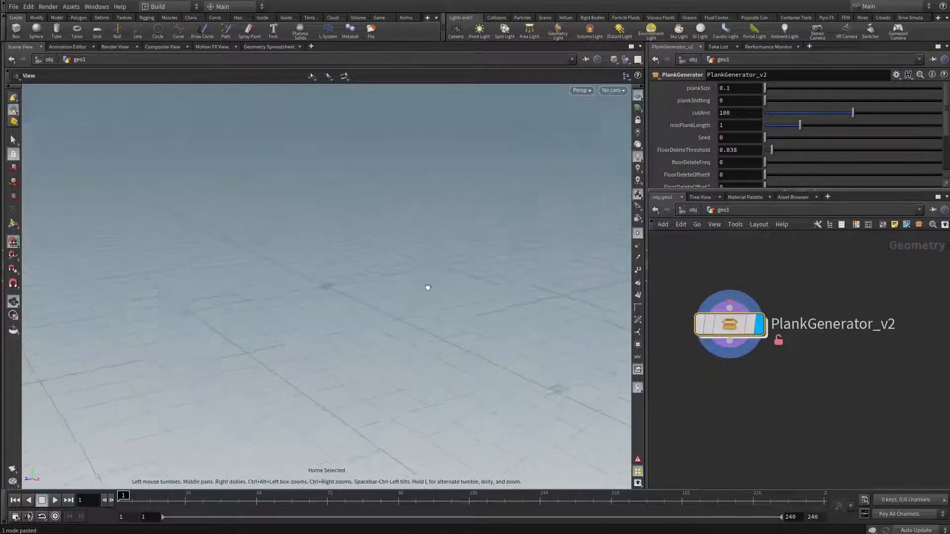
double_click(729, 324)
scroll(753, 326, down, 6)
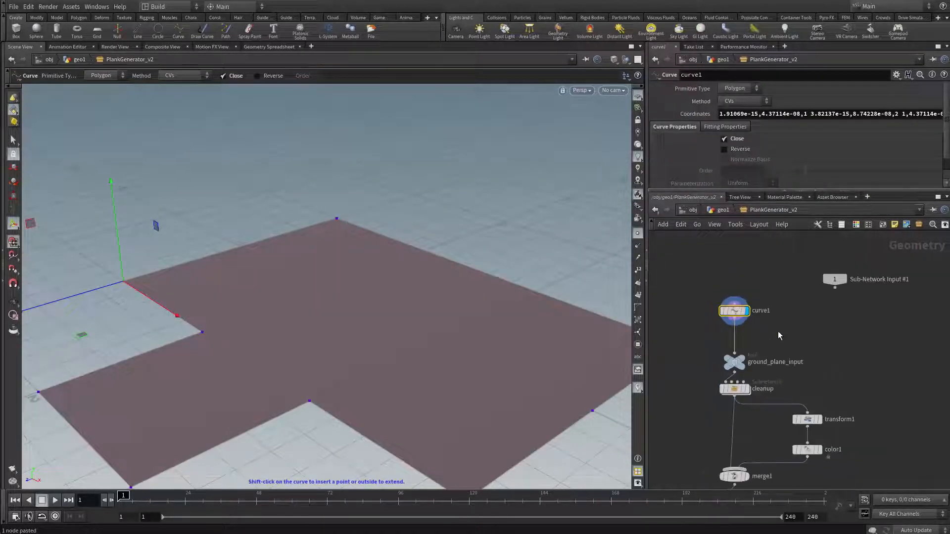
scroll(791, 347, up, 5)
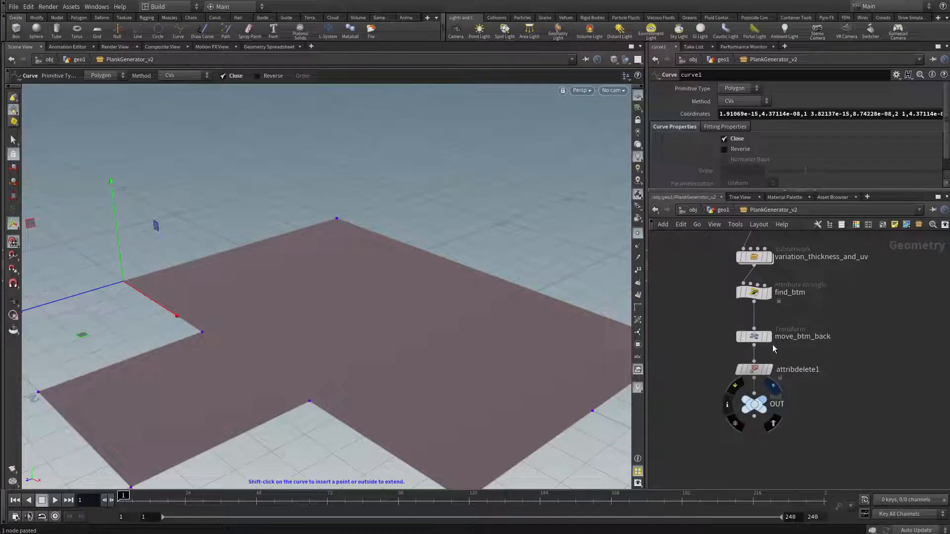
click(773, 385)
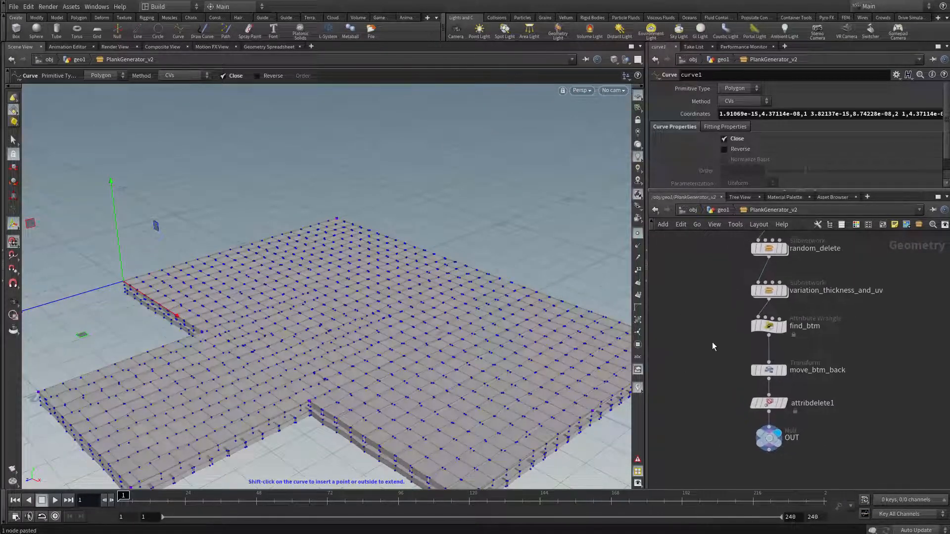
Set the PlankGenerator asset's minimum inputs to 0 in its operator type properties and accept the change
key(u)
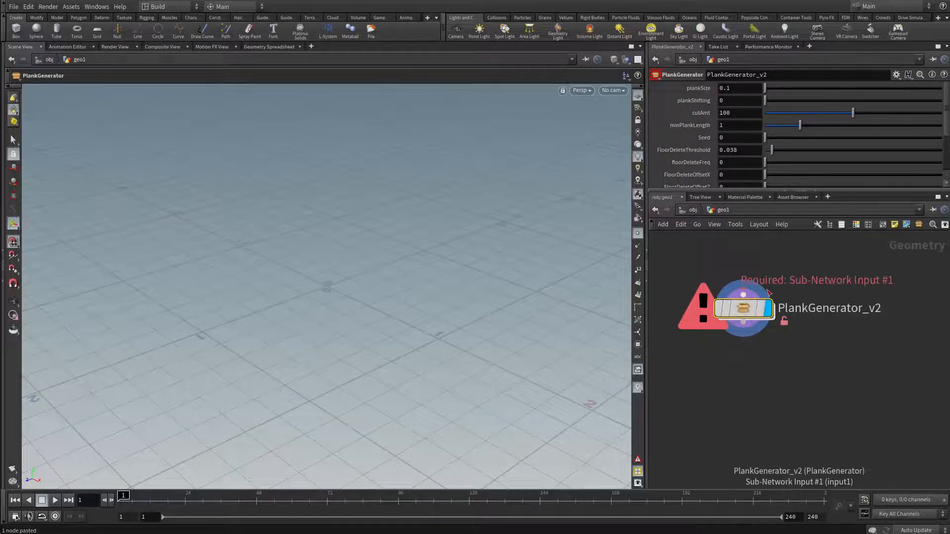
double_click(744, 309)
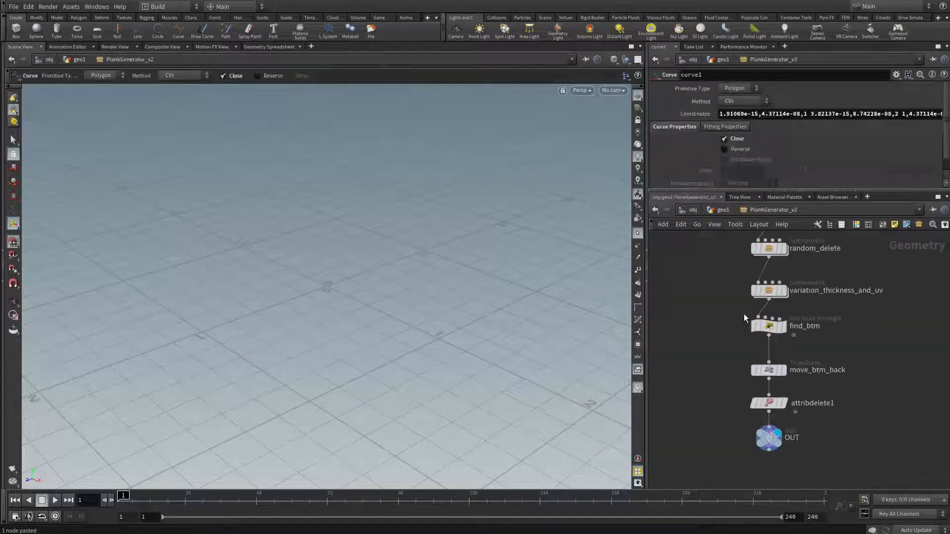
scroll(831, 327, up, 15)
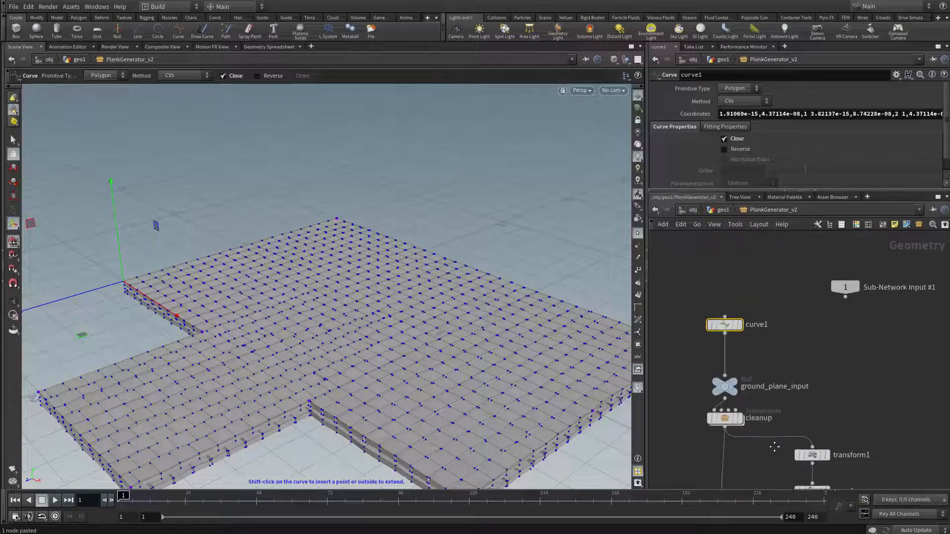
scroll(831, 364, up, 2)
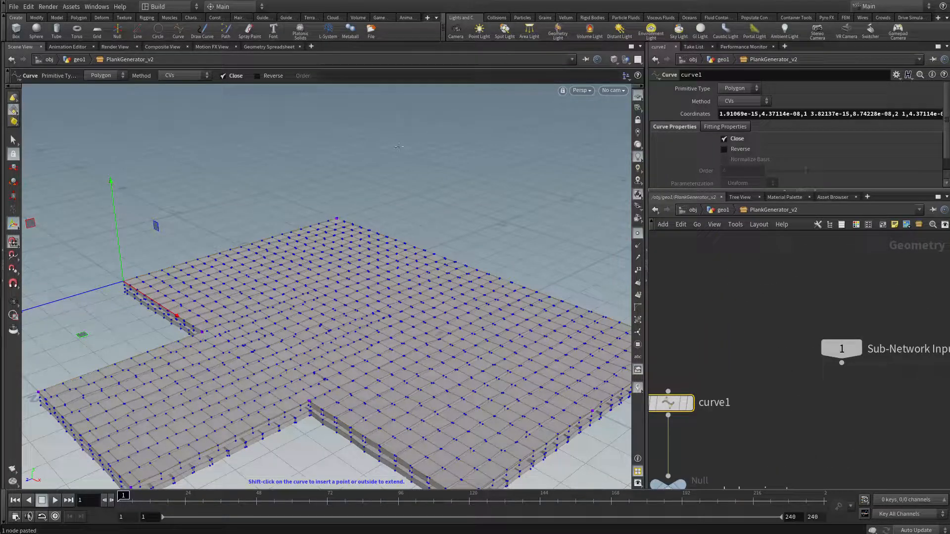
click(72, 6)
click(203, 65)
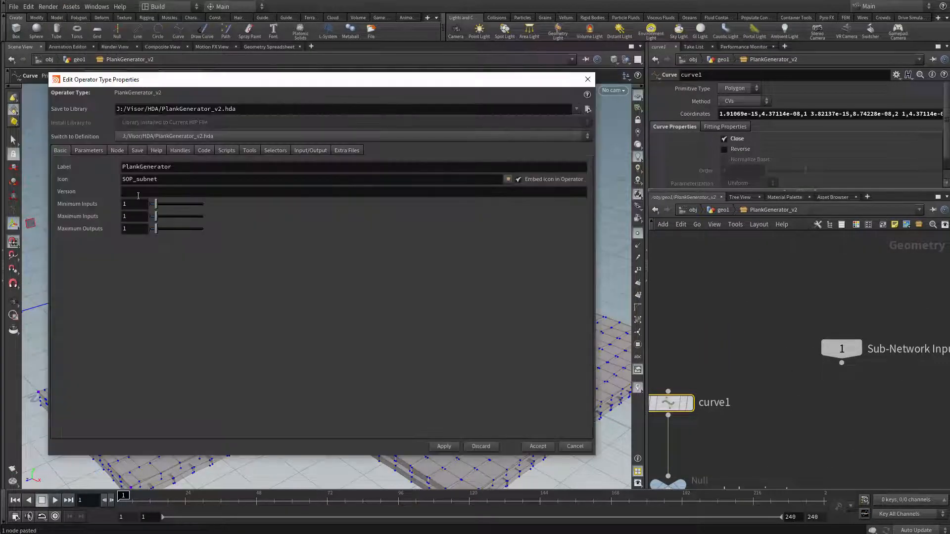
drag(154, 206, 149, 205)
click(538, 447)
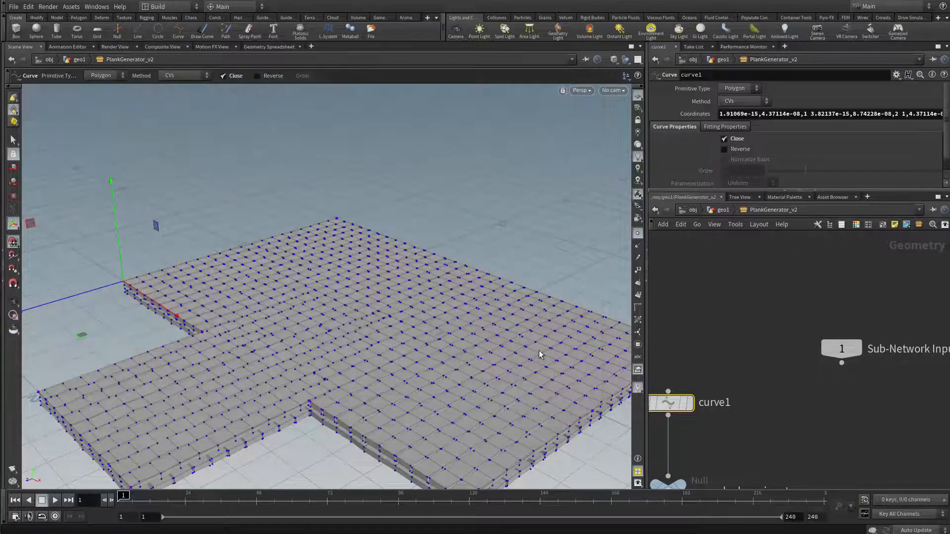
Save the PlankGenerator asset definition and check the PlankGenerator_v2 node in geo1
click(74, 8)
mouse_move(149, 53)
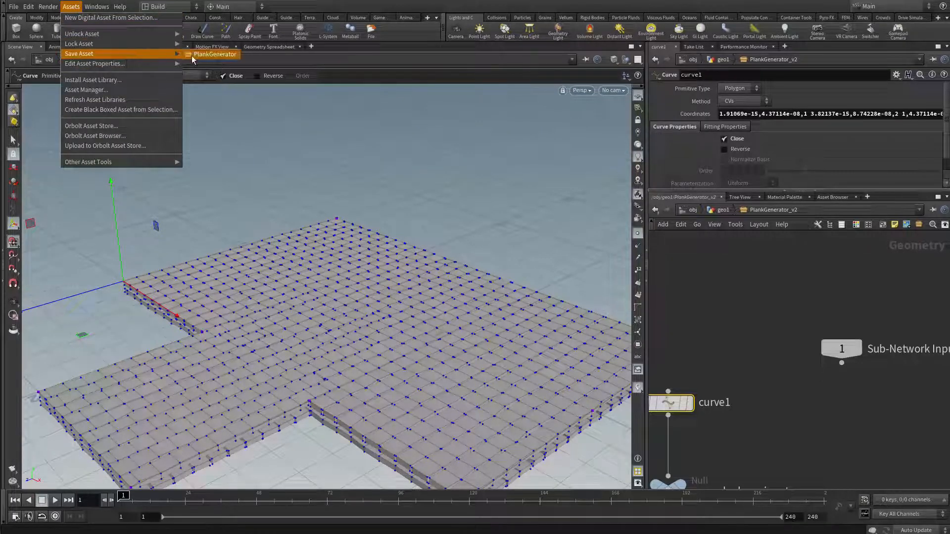
click(208, 54)
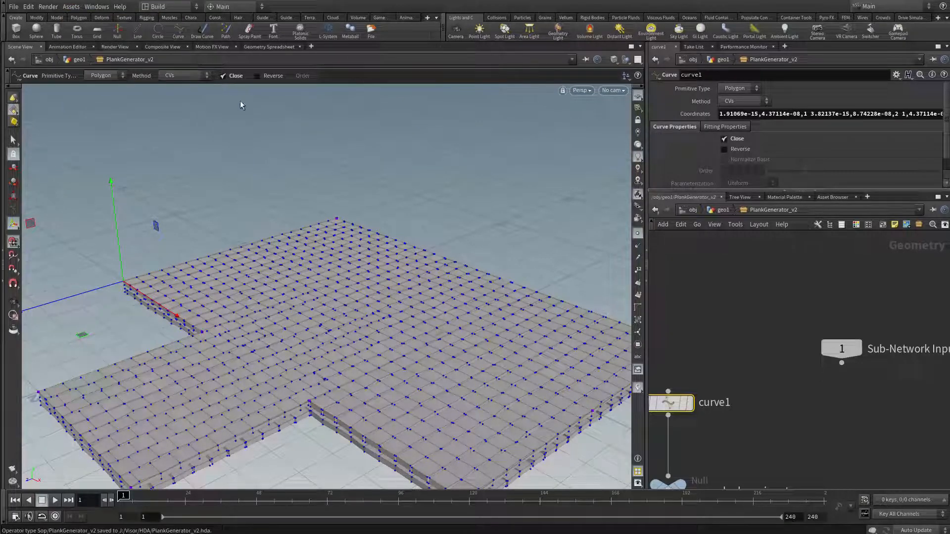
click(718, 210)
scroll(792, 341, up, 4)
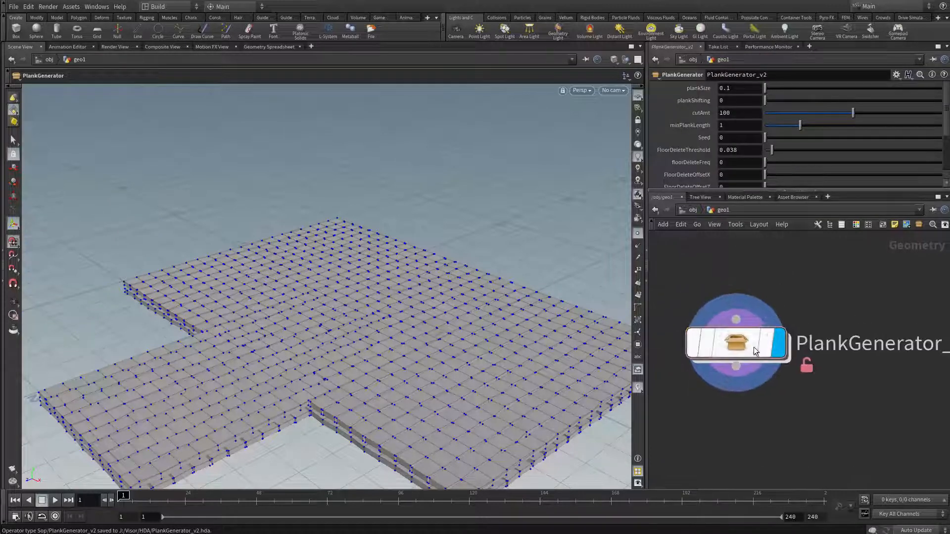
scroll(756, 351, down, 2)
Rename the curve1 node inside PlankGenerator_v2 to start_curve
double_click(741, 352)
click(714, 340)
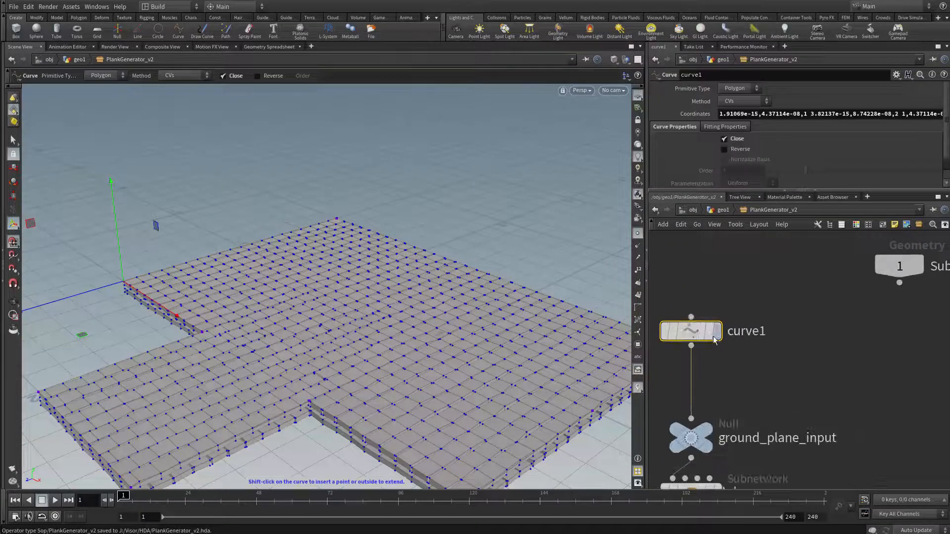
double_click(746, 331)
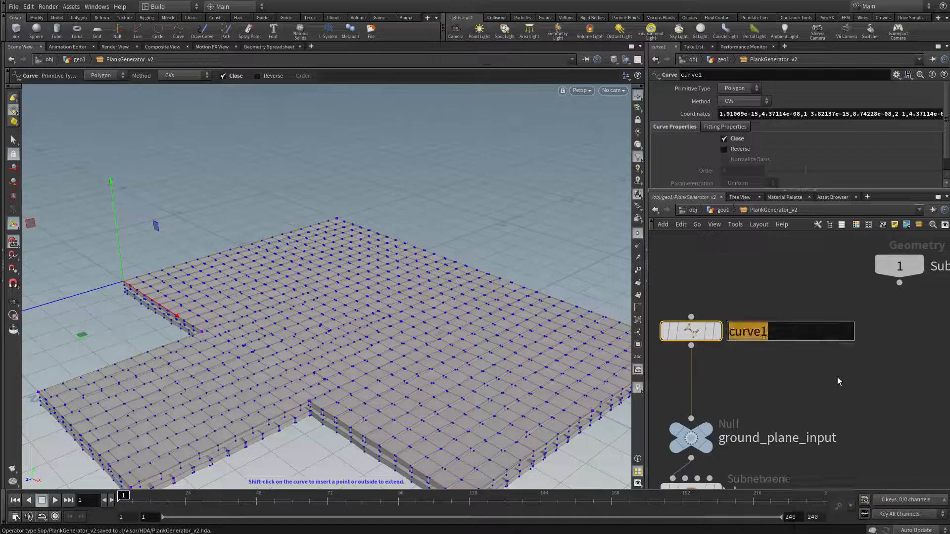
text(s)
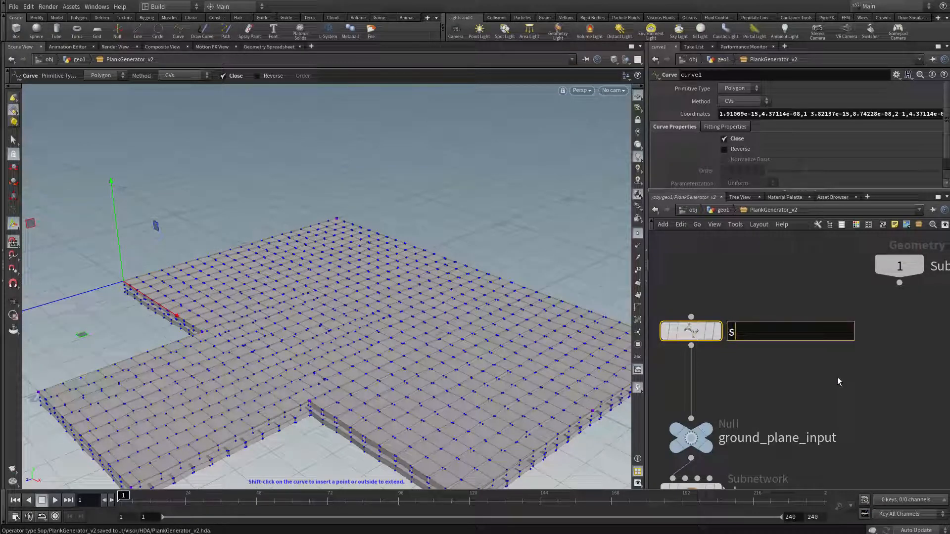
text(tart_curve)
key(Return)
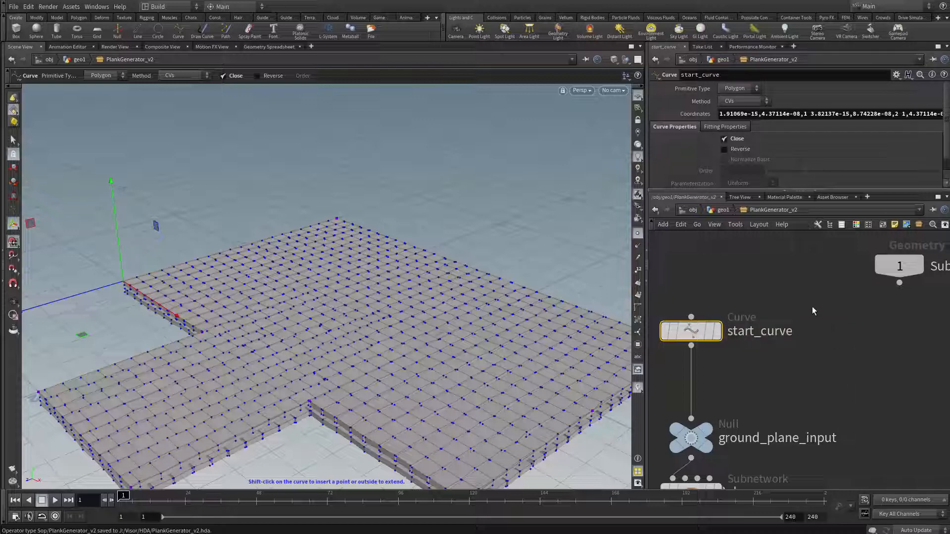
Set start_curve as an editable node in the PlankGenerator asset's operator type properties
drag(820, 299, 657, 358)
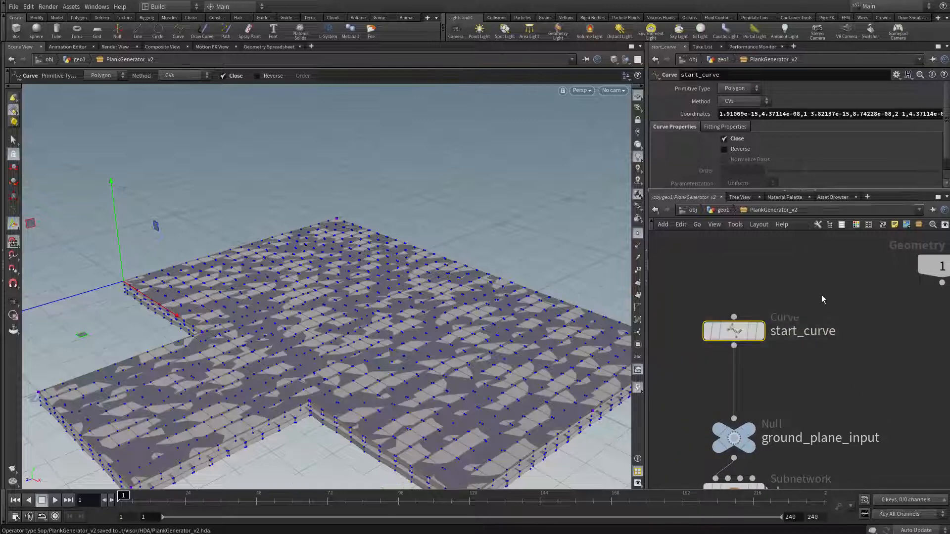
drag(899, 300, 696, 368)
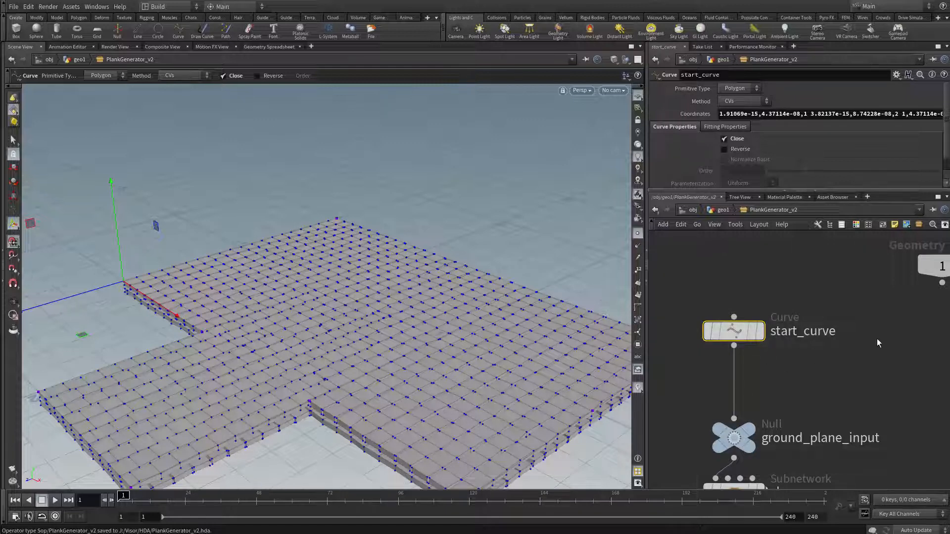
click(74, 7)
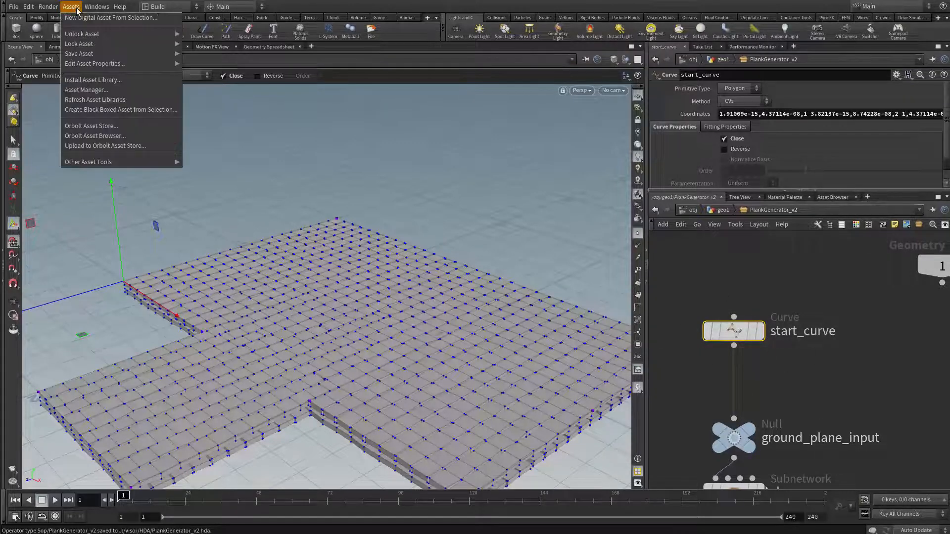
mouse_move(161, 69)
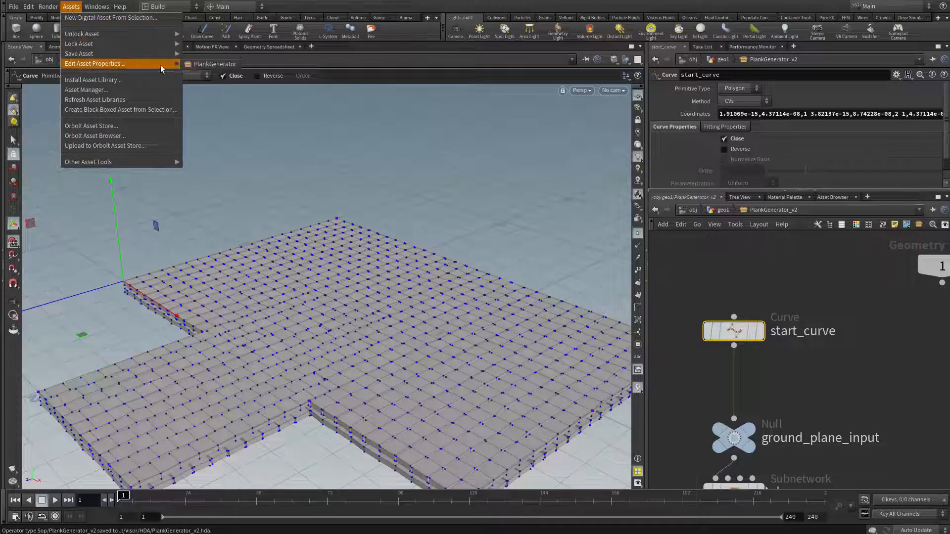
click(200, 65)
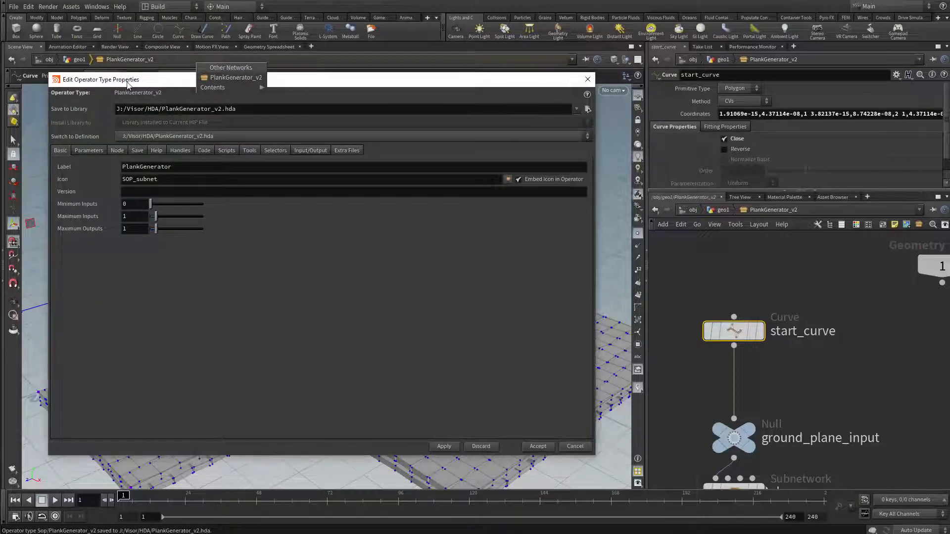
drag(125, 85, 162, 82)
click(228, 80)
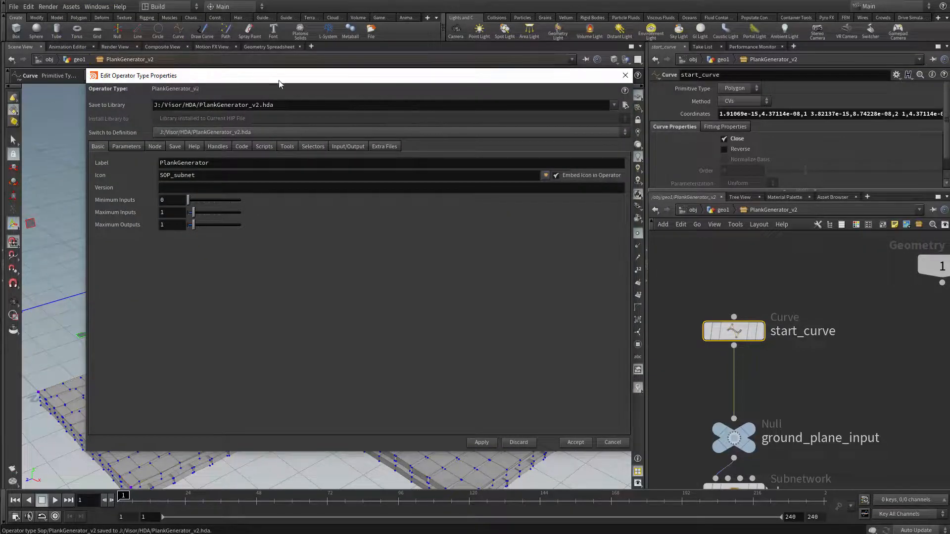
drag(278, 80, 253, 104)
click(129, 170)
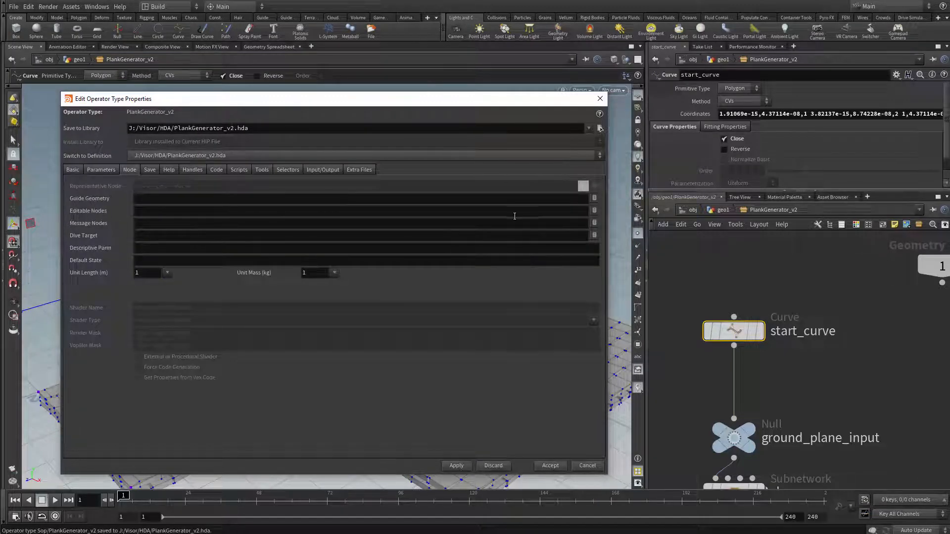
click(594, 210)
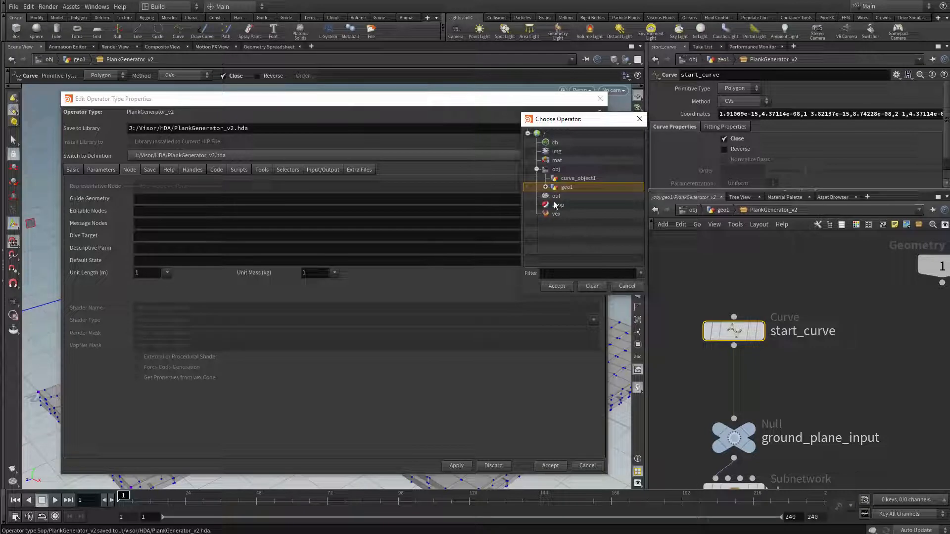
click(555, 196)
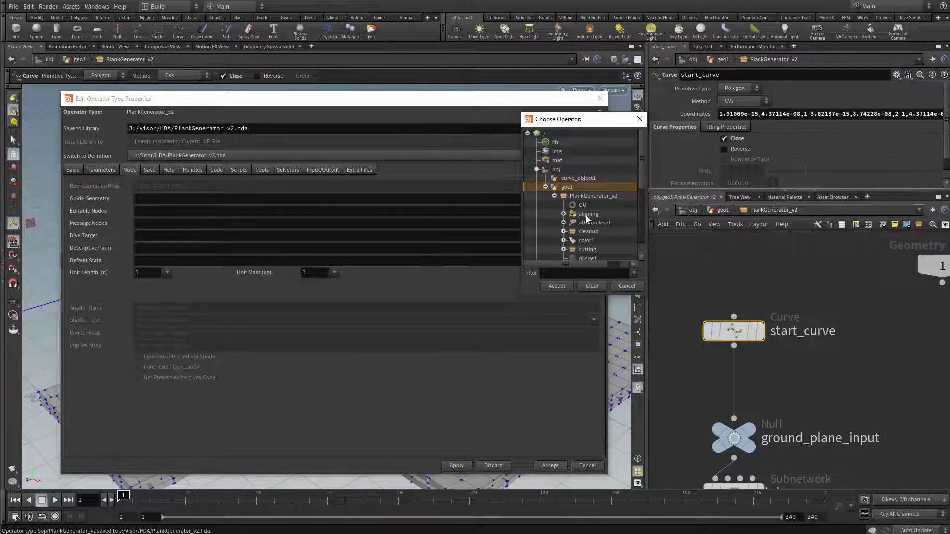
scroll(598, 227, down, 3)
click(593, 250)
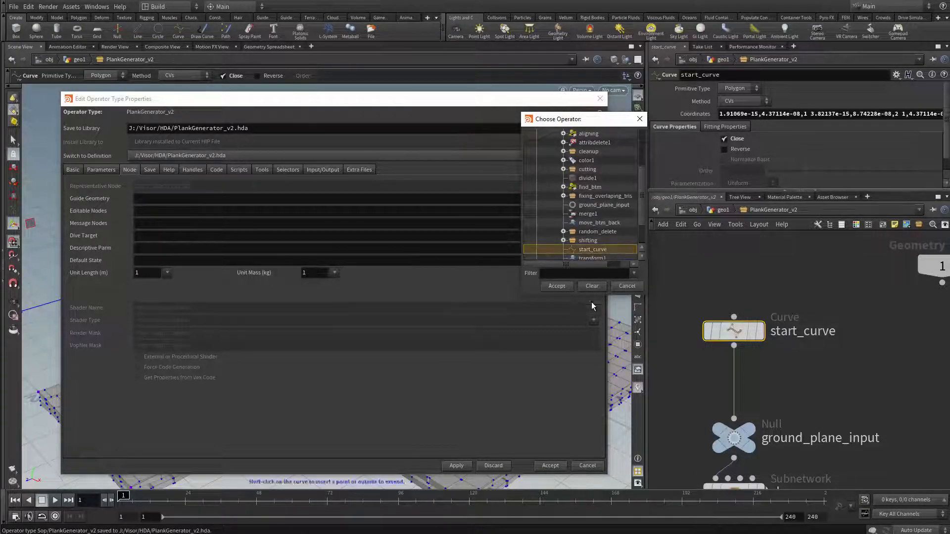
click(557, 287)
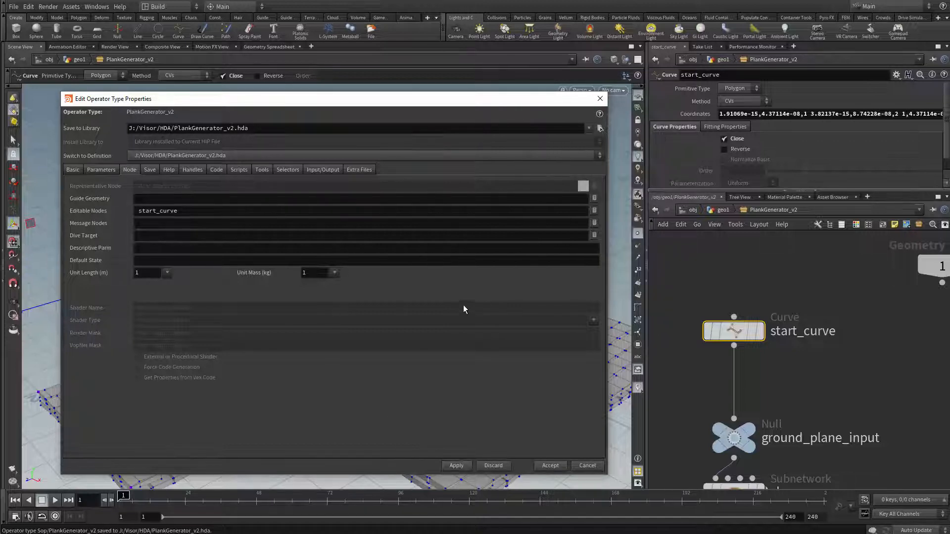
Accept the start_curve editable node setting and save the PlankGenerator_v2 asset definition
click(550, 466)
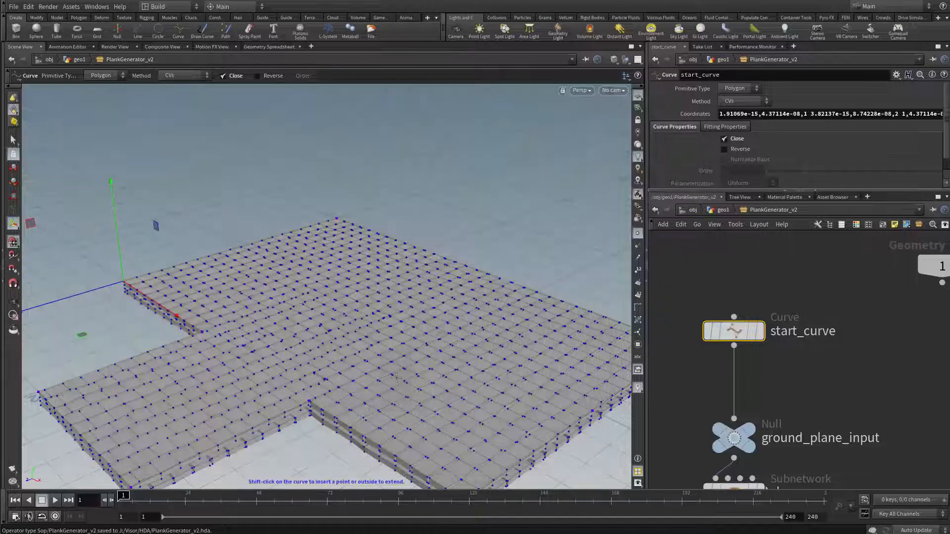
click(71, 7)
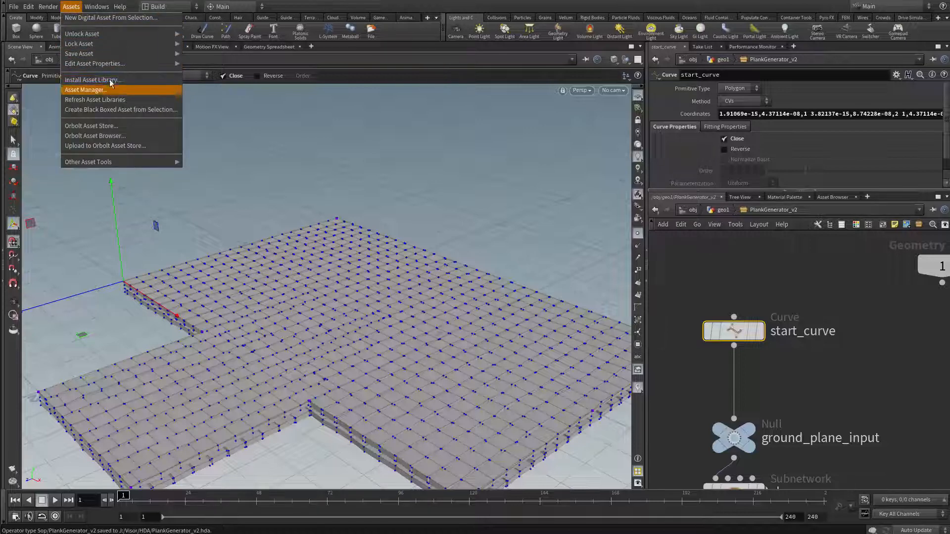
mouse_move(159, 58)
click(191, 57)
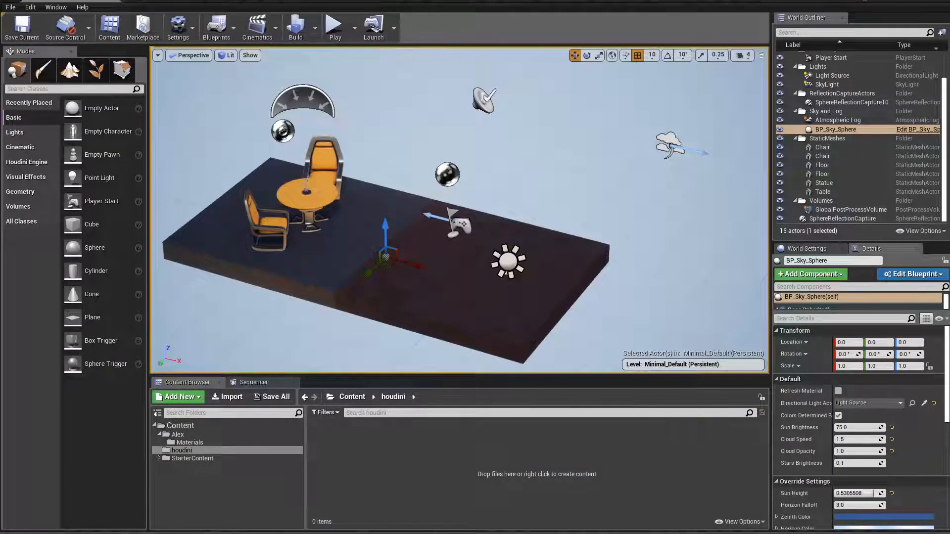
Switch to Unreal Editor, import the PlankGenerator_v2 asset into the houdini content folder and place it in the level
drag(442, 415, 486, 477)
click(400, 449)
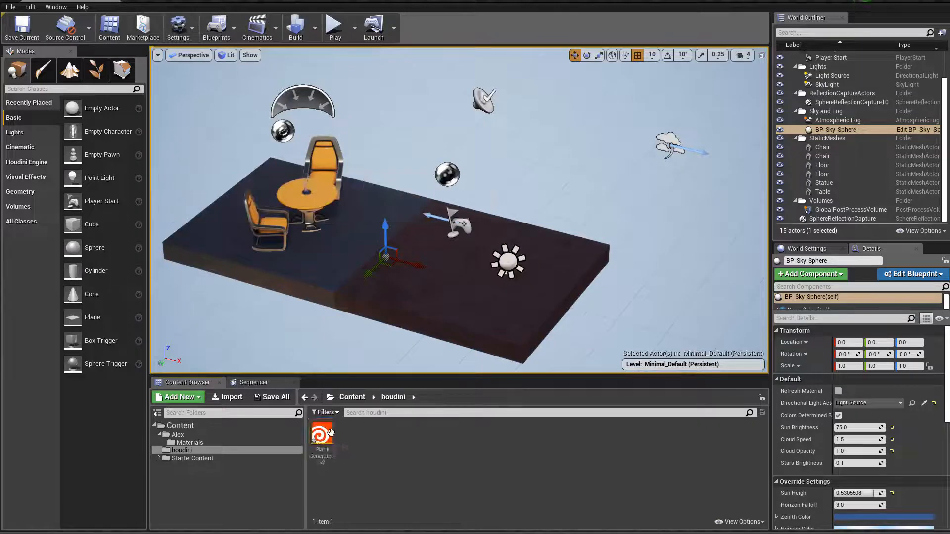
drag(331, 434, 563, 169)
right_drag(556, 187, 556, 187)
right_drag(469, 185, 469, 185)
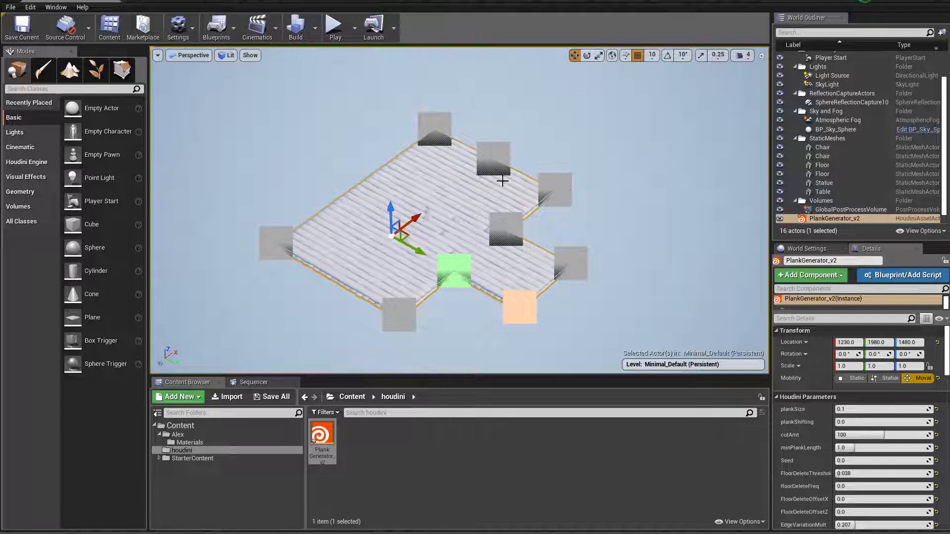
Set the placed PlankGenerator_v2's plankSize to about 0.326 and its cutAmt to 133
right_drag(447, 128, 447, 127)
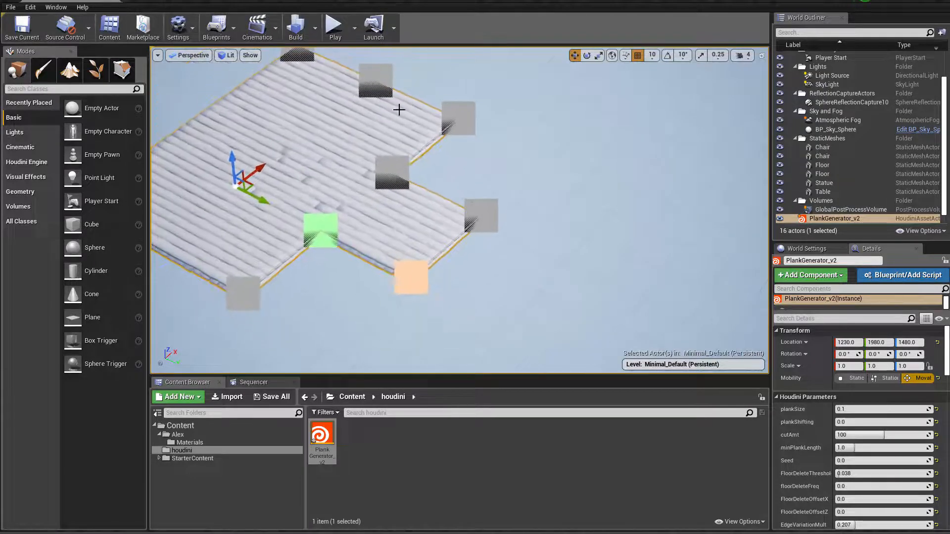
right_drag(399, 109, 399, 109)
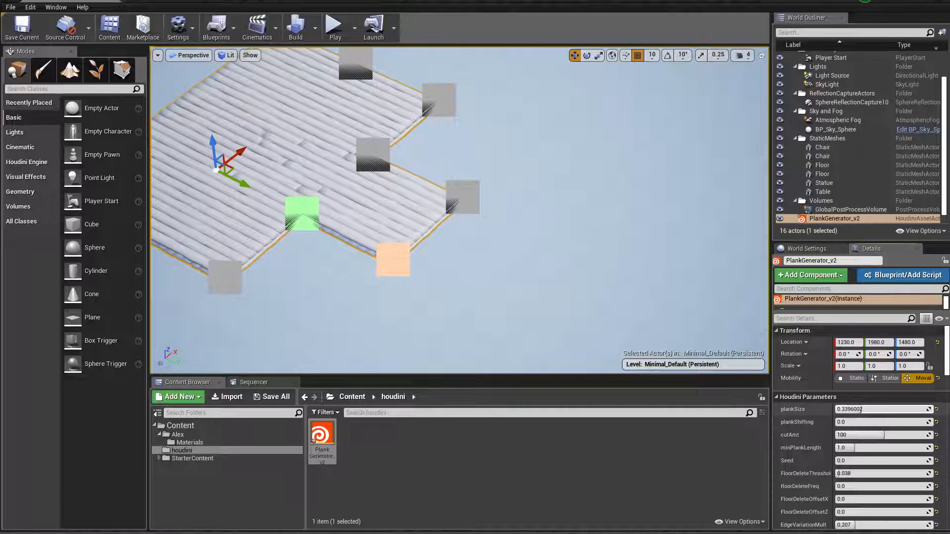
right_drag(551, 299, 552, 299)
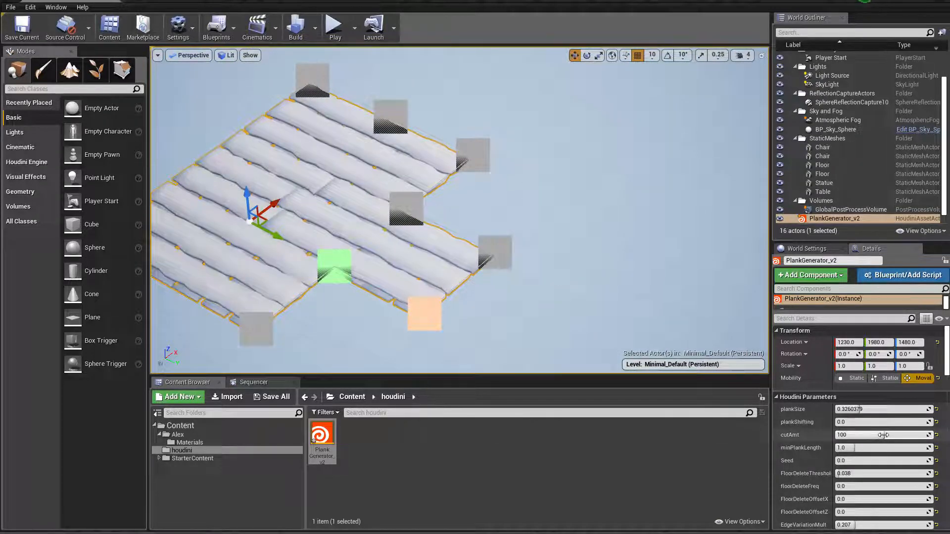
drag(856, 438, 844, 438)
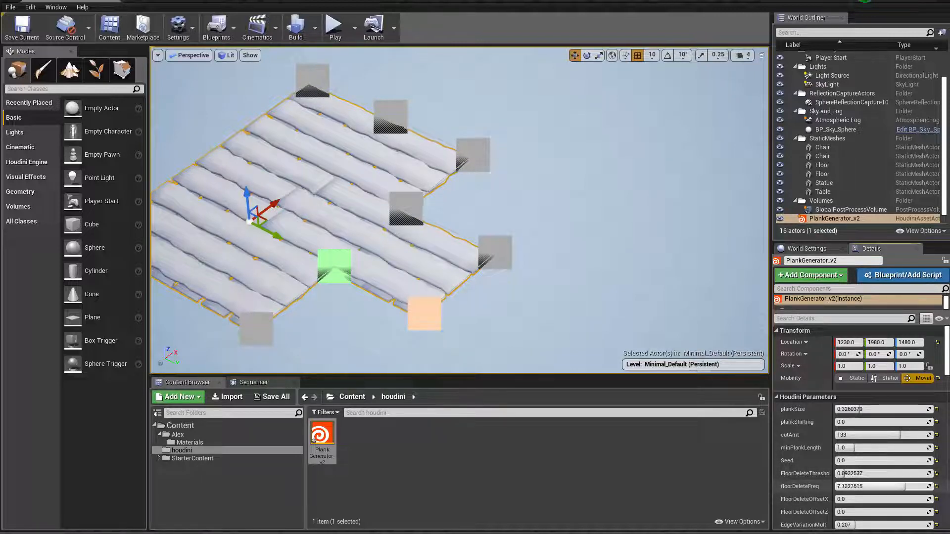
Set the plank floor's floorDeleteFreq to about 8.69 and its FloorDeleteThreshold to about 0.103
drag(904, 486, 921, 486)
drag(845, 473, 899, 474)
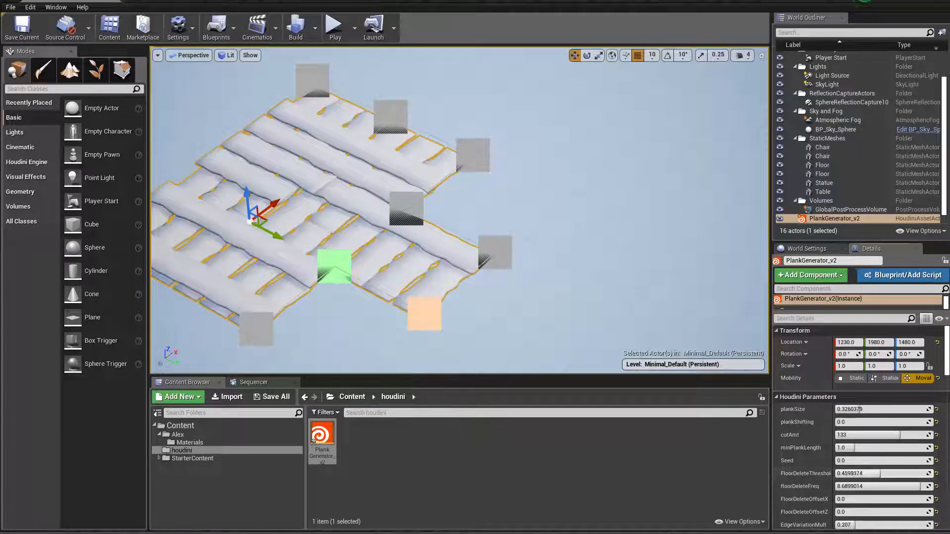
drag(880, 473, 876, 473)
click(604, 261)
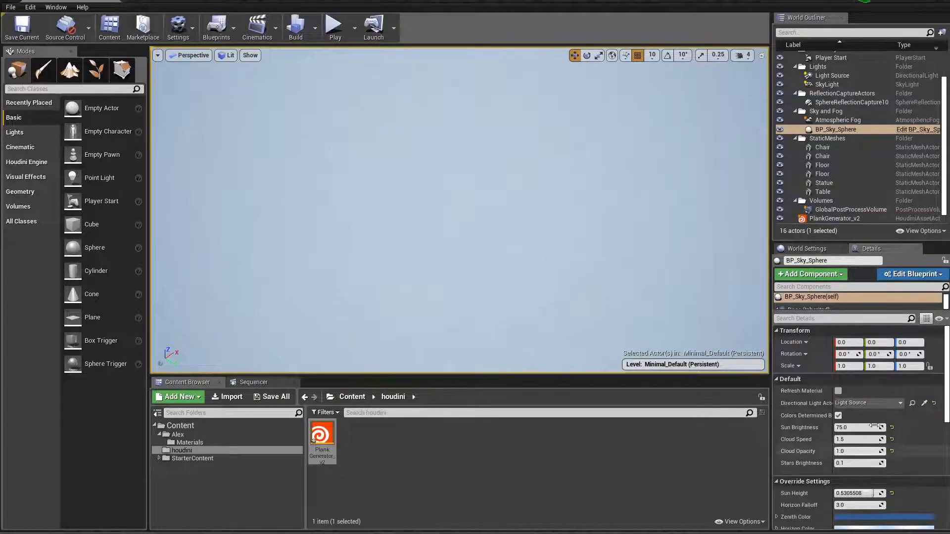
click(834, 218)
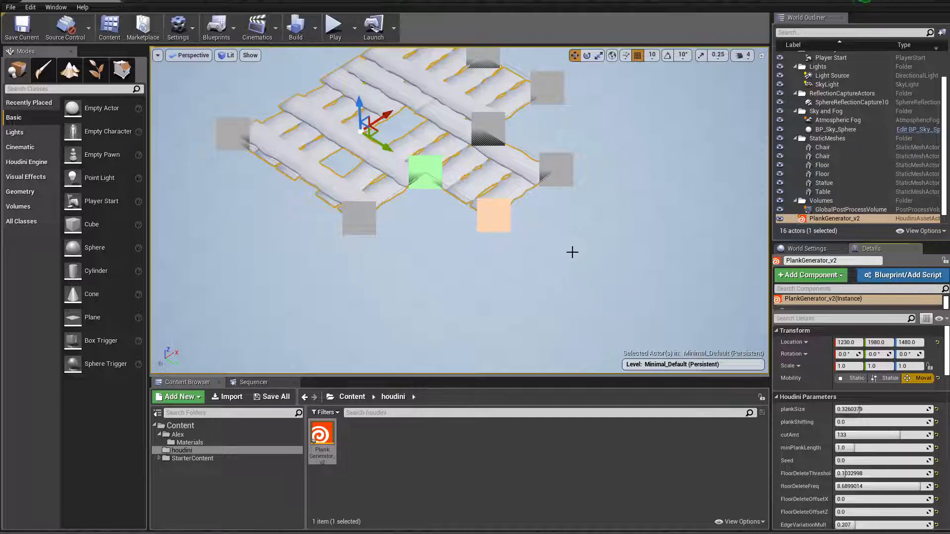
Set plankShifting to about 0.618 and FloorDeleteThreshold to about 0.068, checking the floor without its selection outline
right_drag(572, 252, 661, 292)
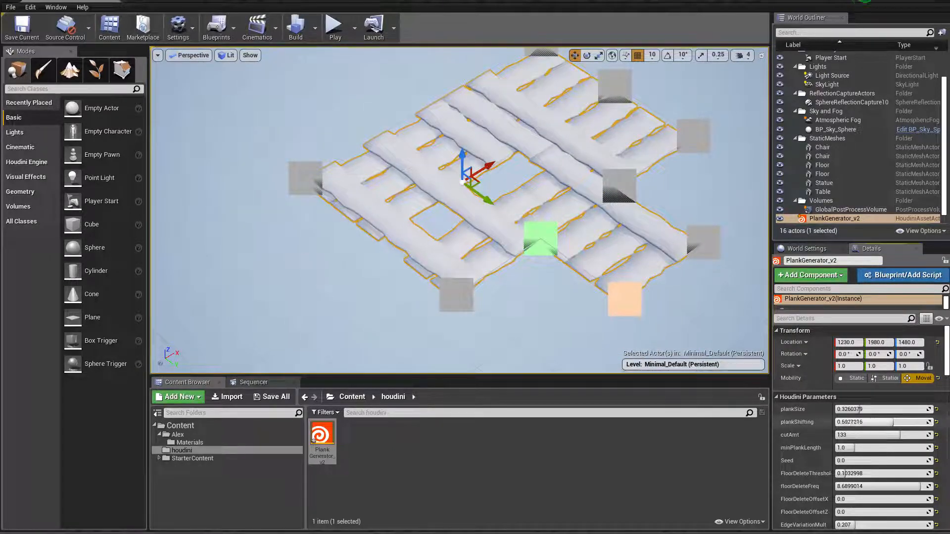
drag(893, 422, 884, 422)
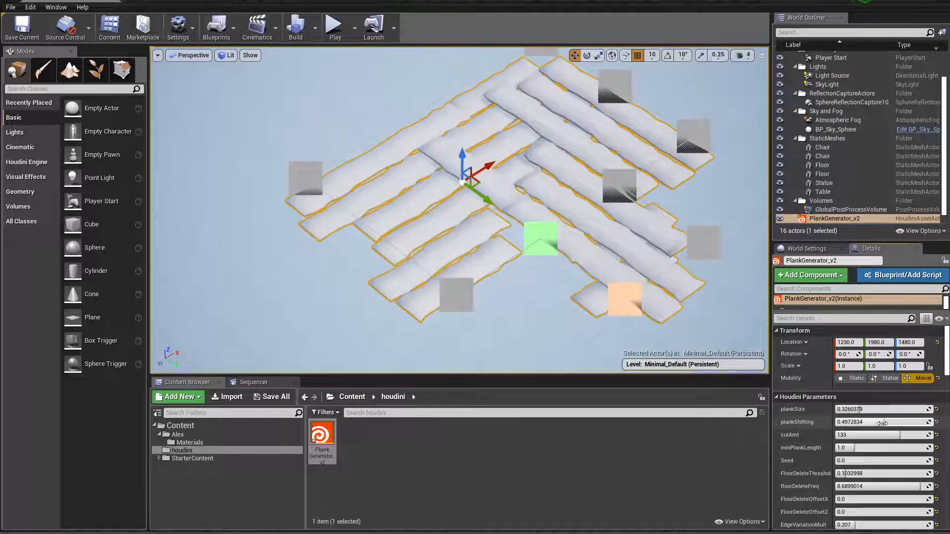
click(377, 110)
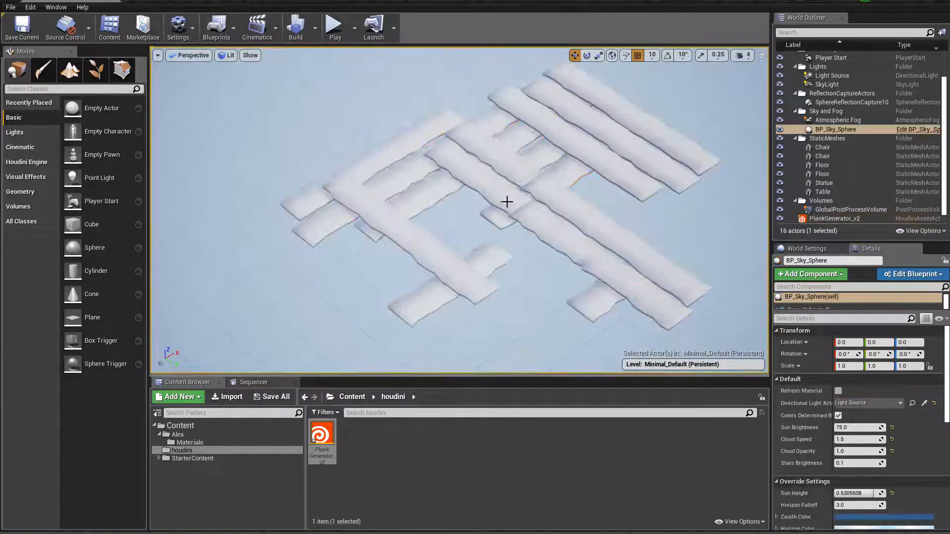
click(486, 211)
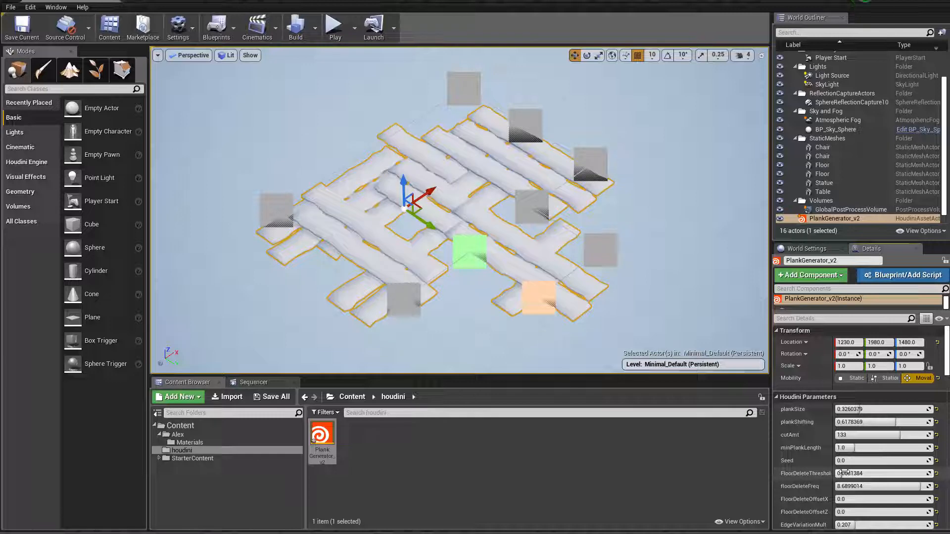
click(616, 203)
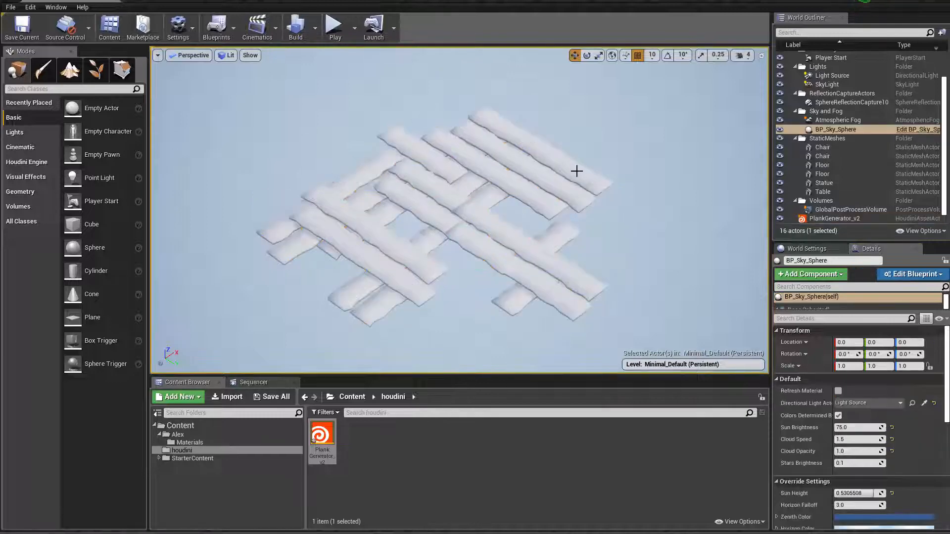
click(542, 186)
Pull two neighbouring outline curve points on the floor's far X side outward along the X axis
click(591, 163)
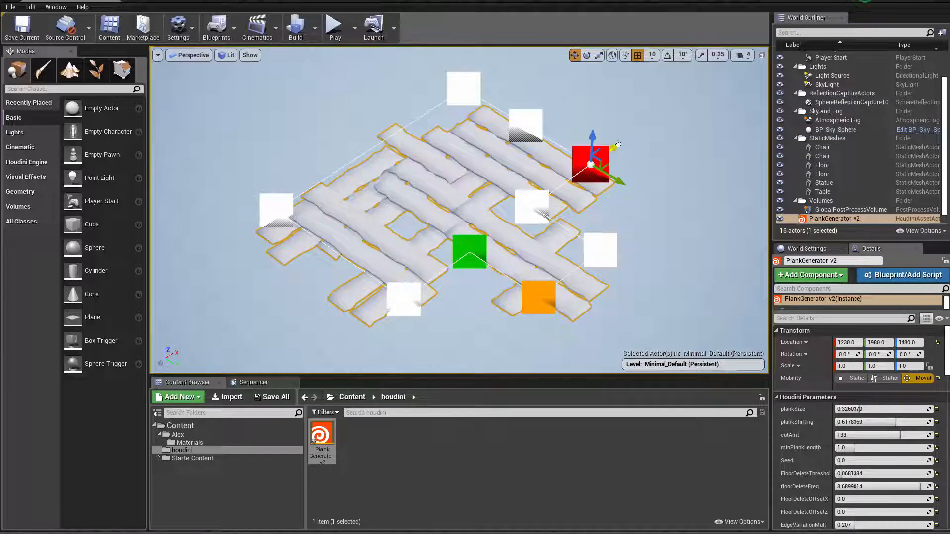
drag(618, 145, 716, 74)
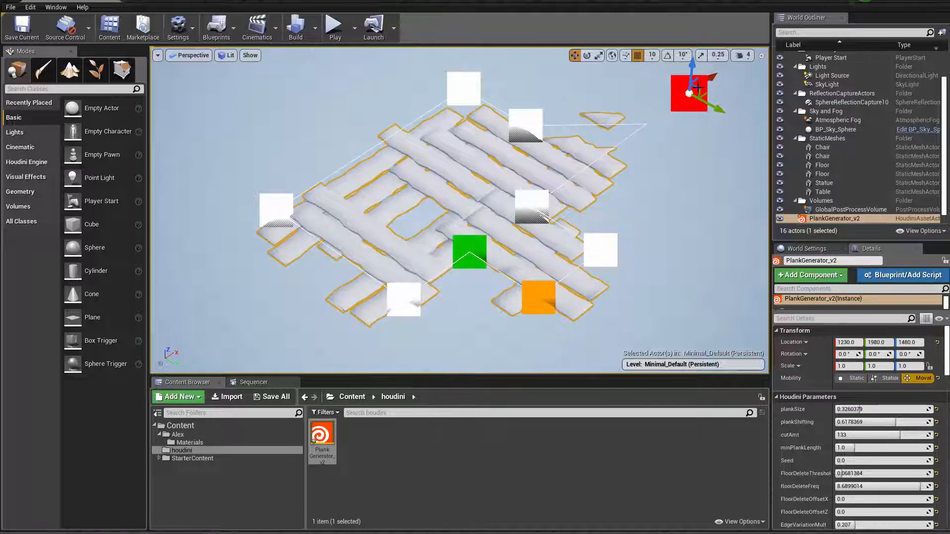
click(523, 122)
drag(543, 107, 621, 65)
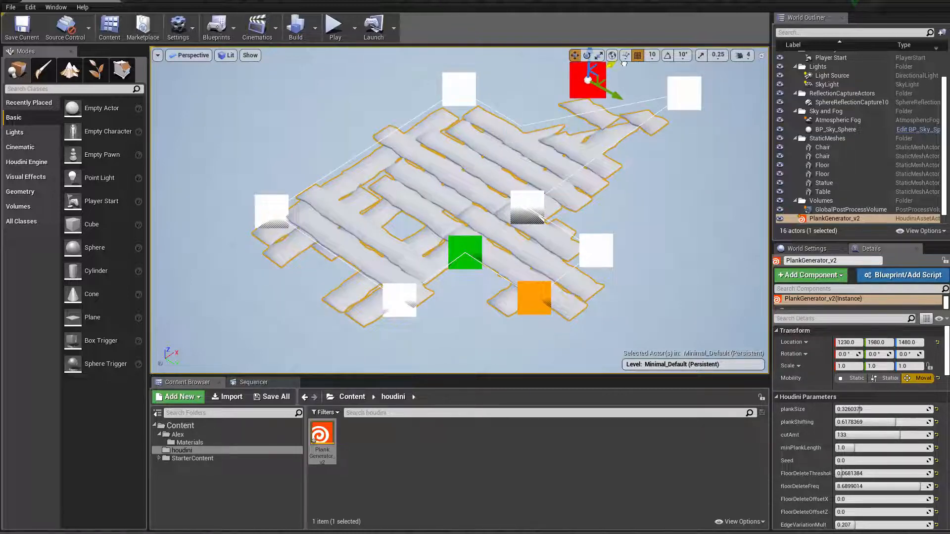
Extend the far edge of the floor by moving its middle and corner curve points further outward
key(f)
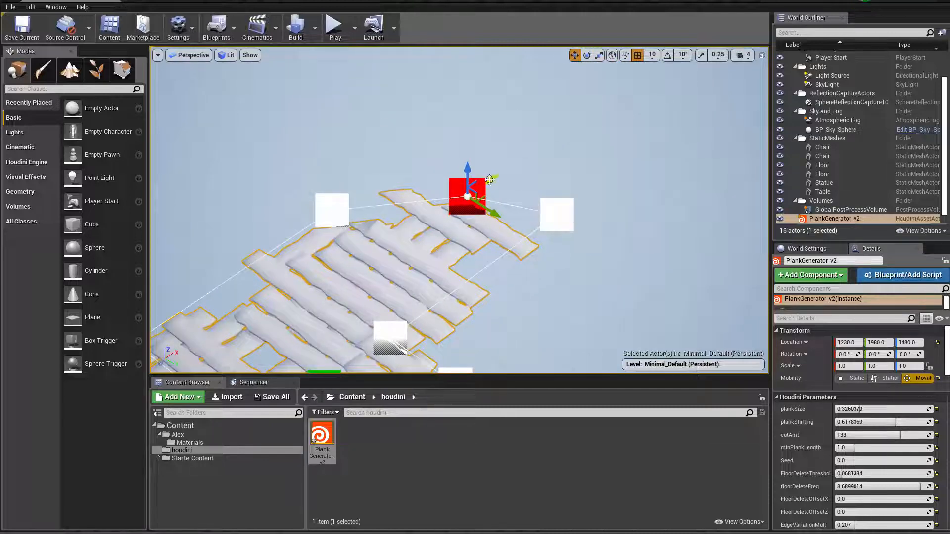
drag(490, 180, 429, 101)
scroll(395, 192, down, 5)
click(479, 130)
alt+middle_drag(312, 180, 480, 122)
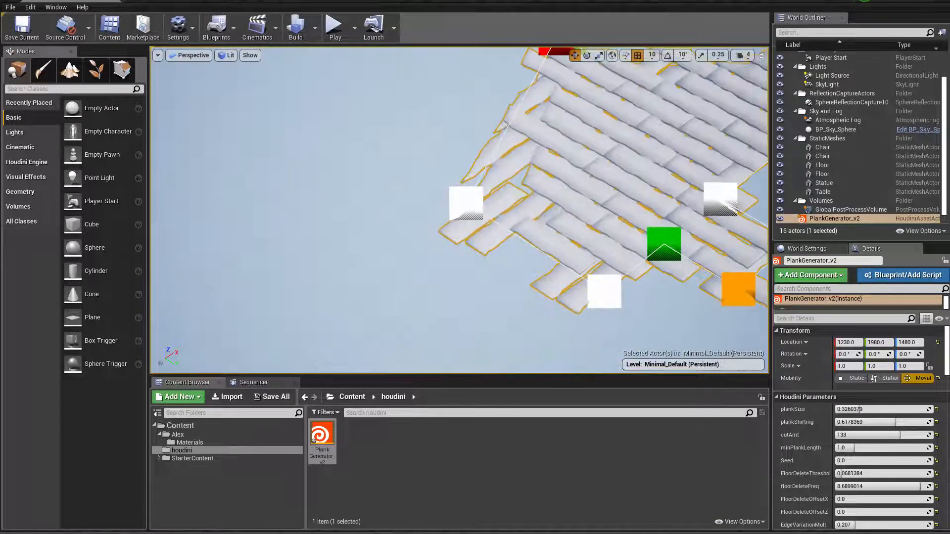
Move the outline curve's near-X corner point outward along negative Y to widen the plank floor
click(456, 197)
middle_drag(456, 198, 438, 275)
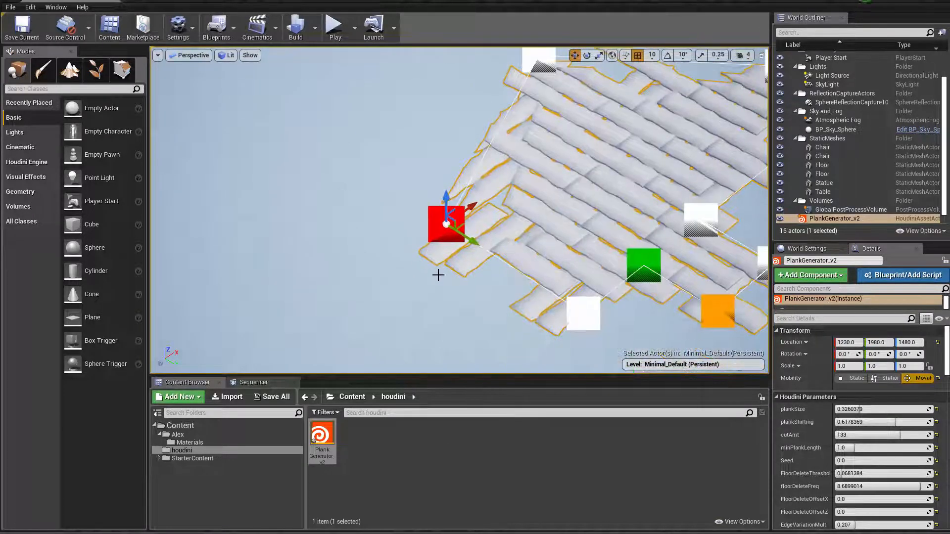
drag(476, 240, 407, 177)
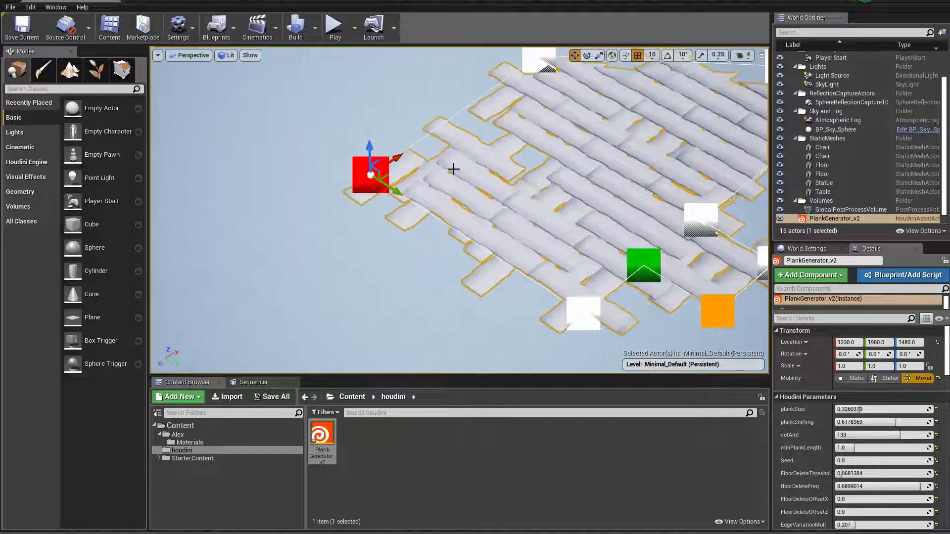
middle_drag(452, 168, 348, 175)
scroll(452, 168, down, 3)
scroll(452, 168, down, 2)
middle_drag(452, 167, 477, 150)
Duplicate the near corner curve point outward along negative X and move the original point beyond the copy
click(497, 265)
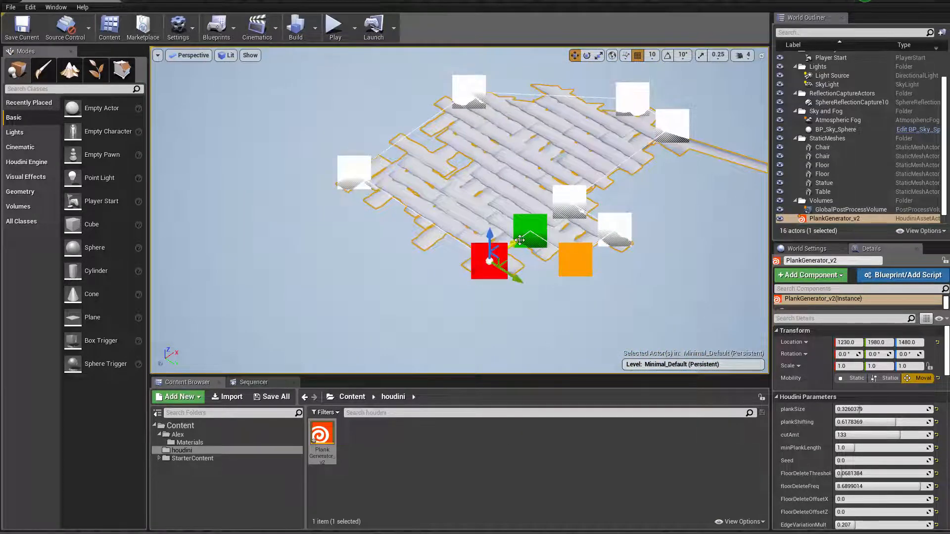
alt+drag(520, 240, 417, 284)
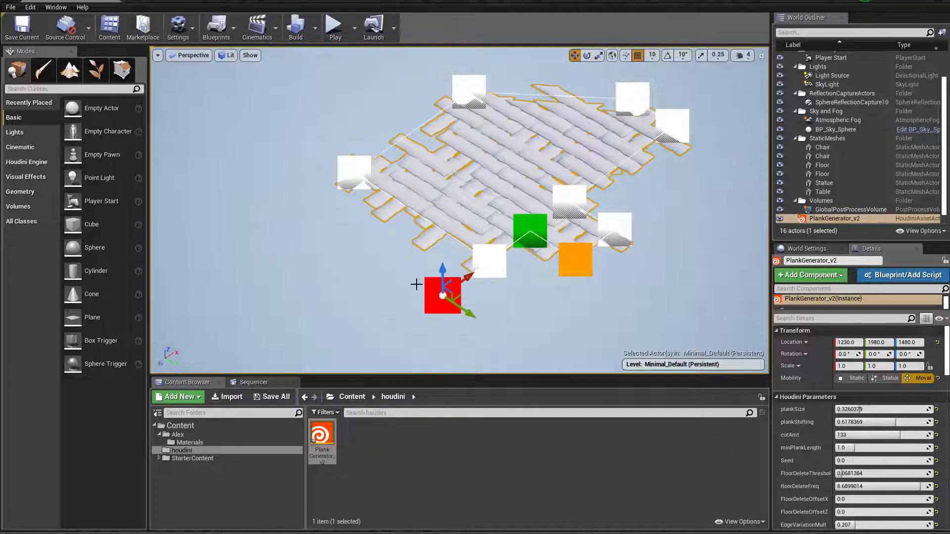
click(494, 256)
drag(494, 256, 409, 311)
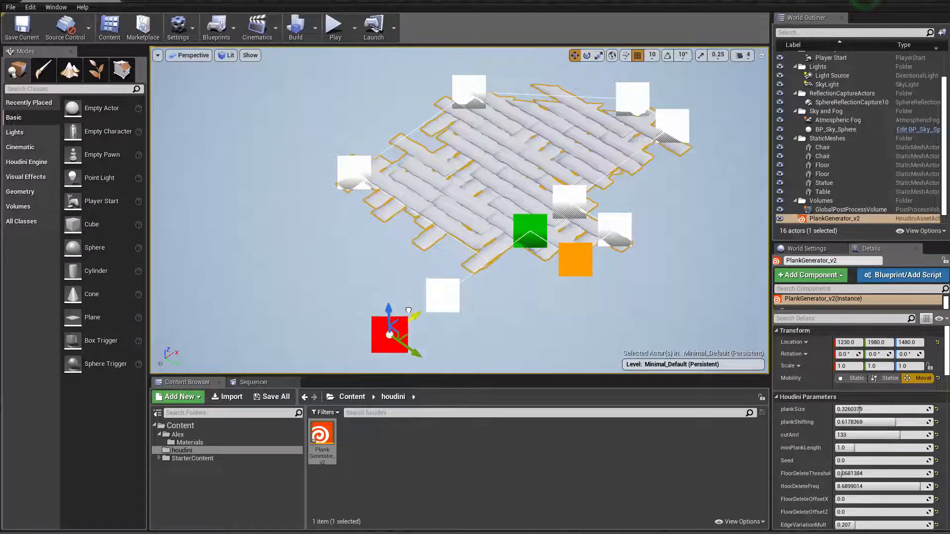
Shift the outermost curve point along negative Y and its neighbouring point along negative X to form a floor extension
middle_drag(323, 267, 373, 230)
drag(463, 309, 382, 260)
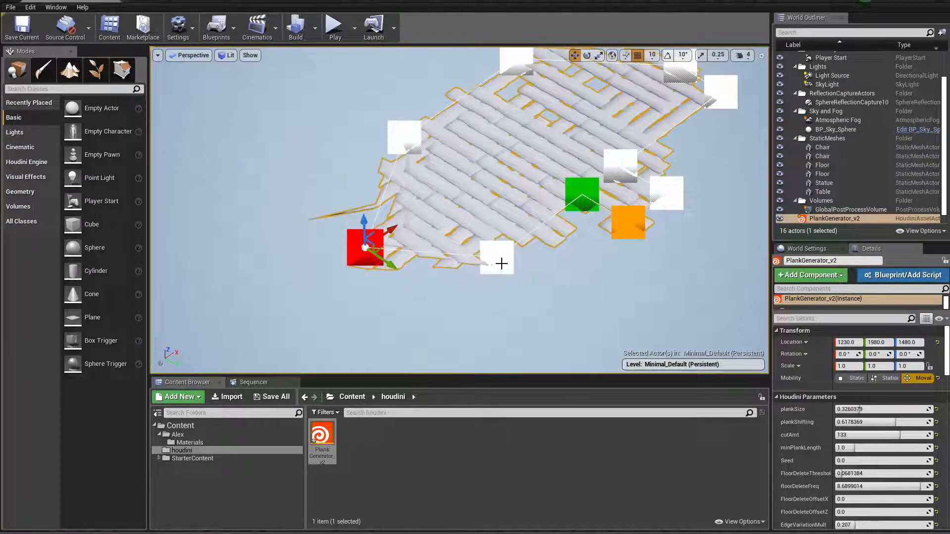
click(501, 264)
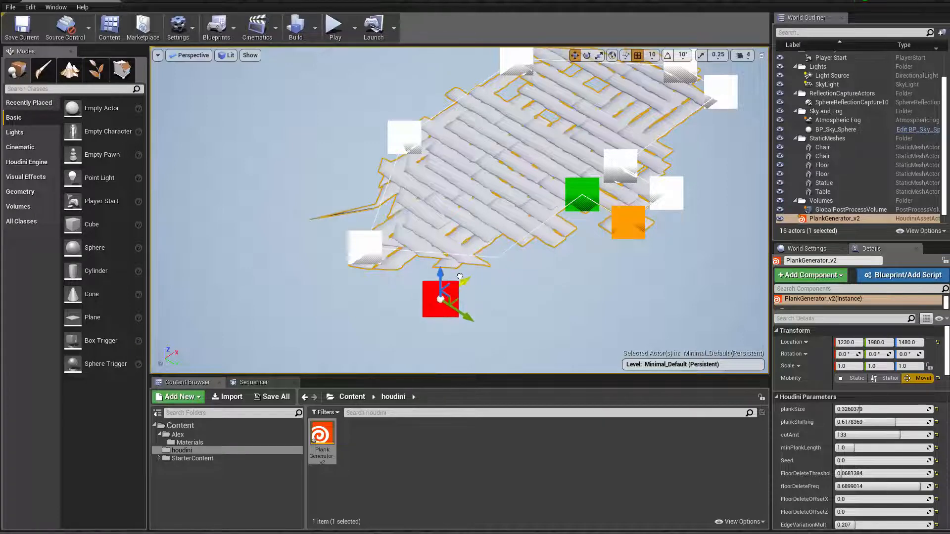
drag(460, 277, 455, 280)
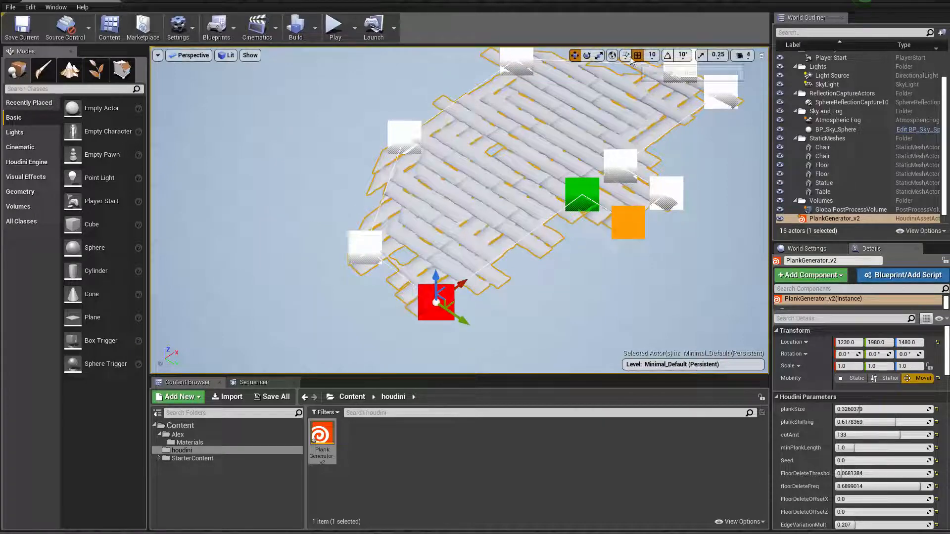
Move the extension's outer corner point further along negative Y, then deselect the plank floor
click(366, 249)
mouse_move(465, 289)
right_down()
mouse_move(356, 288)
mouse_move(483, 283)
mouse_move(466, 288)
right_up()
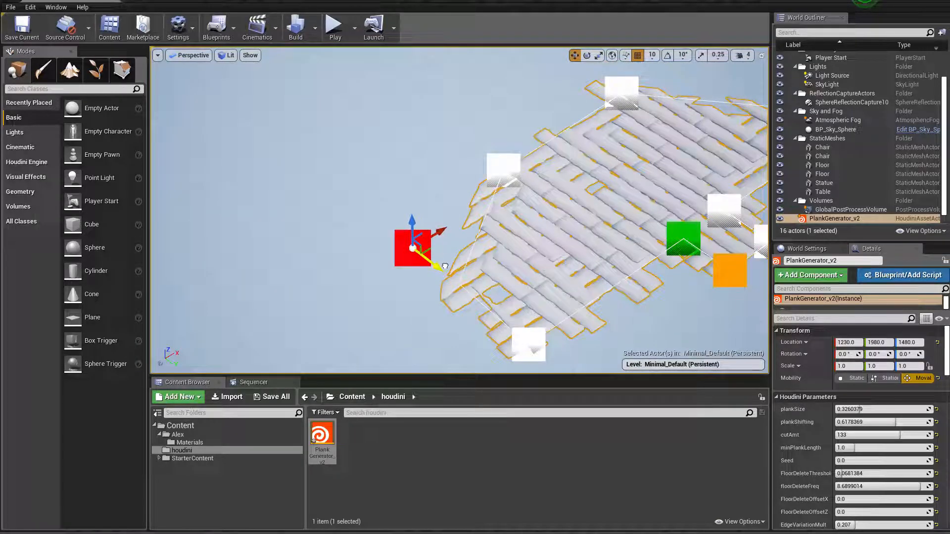
drag(444, 266, 430, 258)
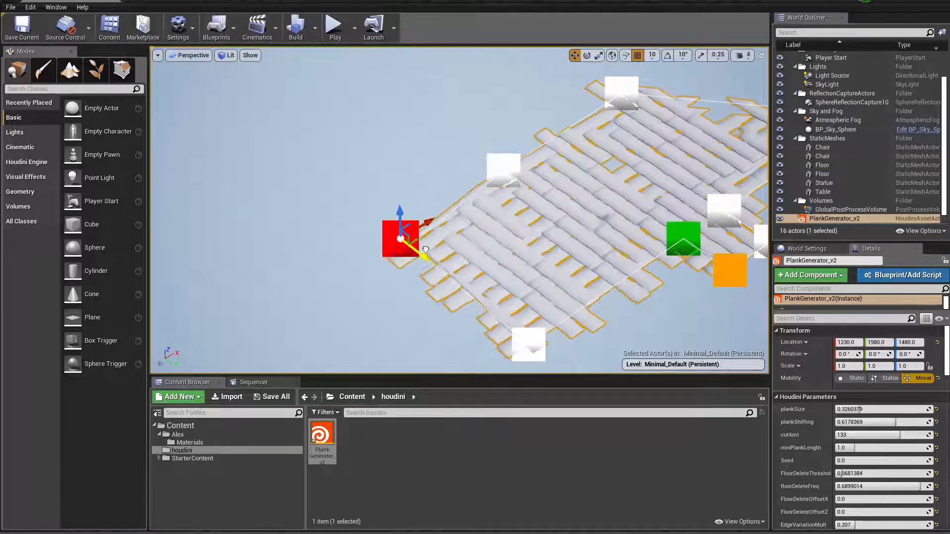
click(380, 316)
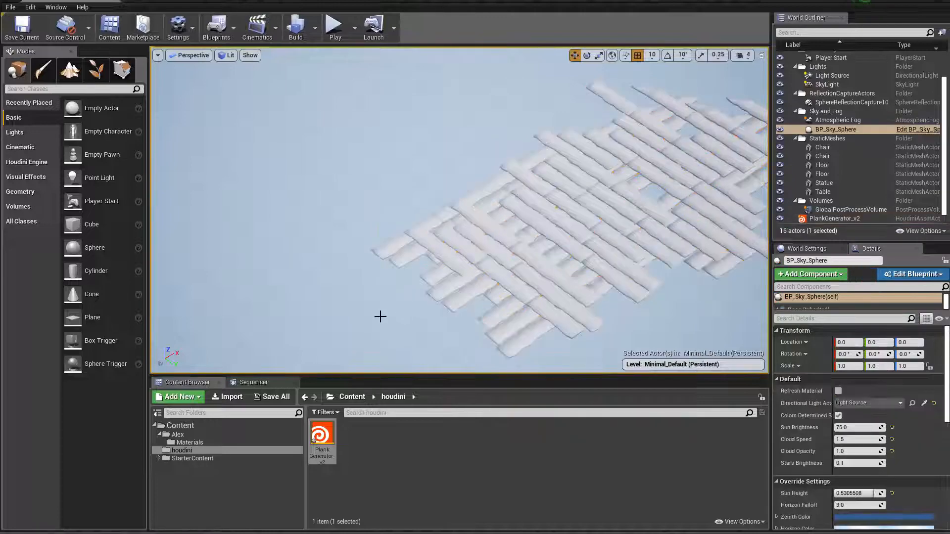
Reselect the PlankGenerator_v2 floor and raise it to a Z location of 1490
mouse_move(380, 316)
right_down()
mouse_move(500, 296)
mouse_move(440, 292)
mouse_move(410, 347)
mouse_move(415, 359)
mouse_move(423, 344)
mouse_move(395, 312)
right_up()
key(w)
key(s)
click(477, 173)
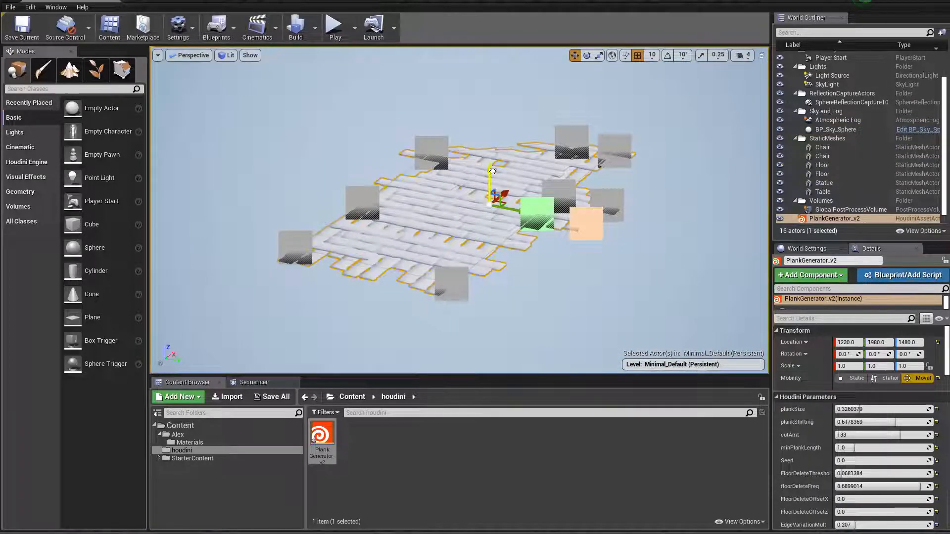
drag(492, 171, 493, 166)
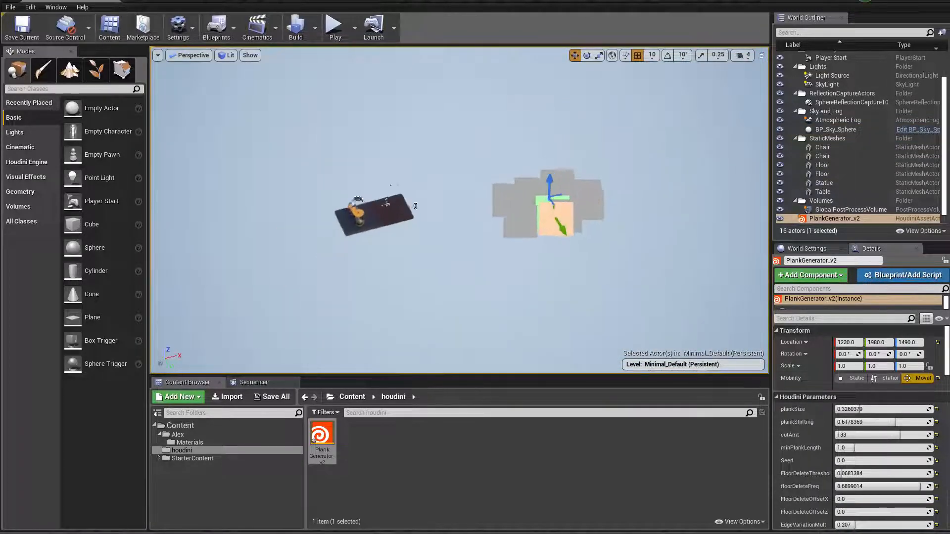
Look over the raised plank floor up close from several angles
right_drag(459, 208, 456, 224)
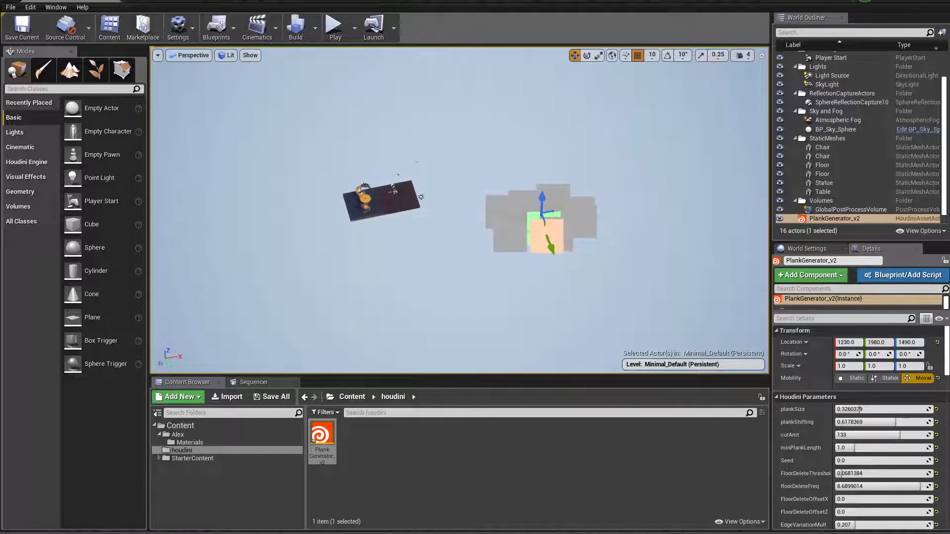
right_drag(515, 263, 671, 75)
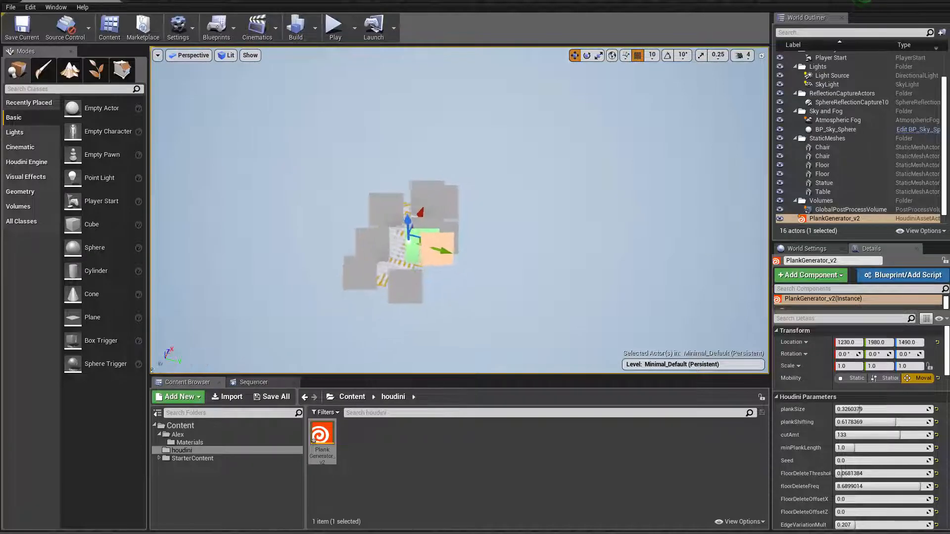
right_drag(255, 248, 211, 235)
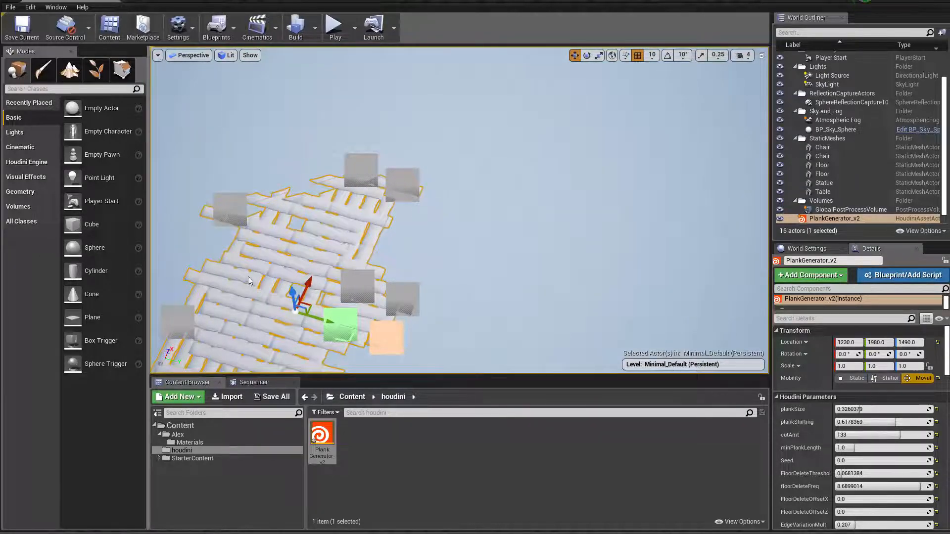
key(f)
alt+drag(256, 271, 203, 213)
mouse_move(345, 272)
right_down()
mouse_move(349, 252)
mouse_move(345, 271)
right_up()
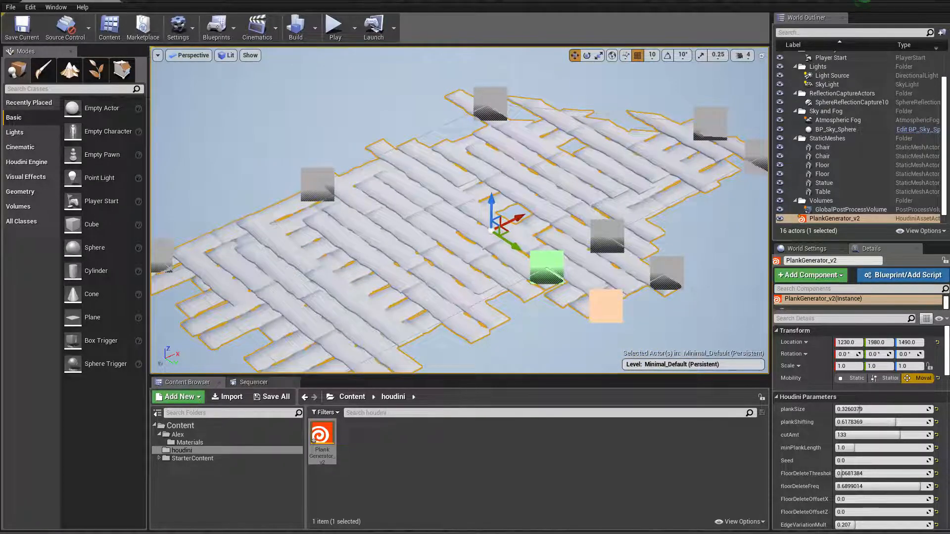
Expand the PlankGenerator_v2 generated mesh entry in the asset's details to reach its material slot
scroll(861, 409, down, 6)
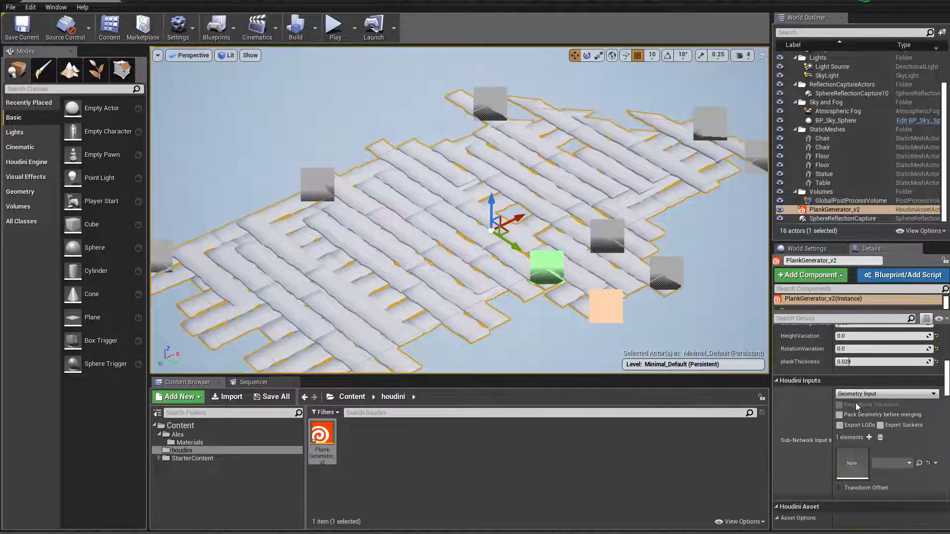
scroll(842, 395, down, 5)
scroll(816, 429, down, 3)
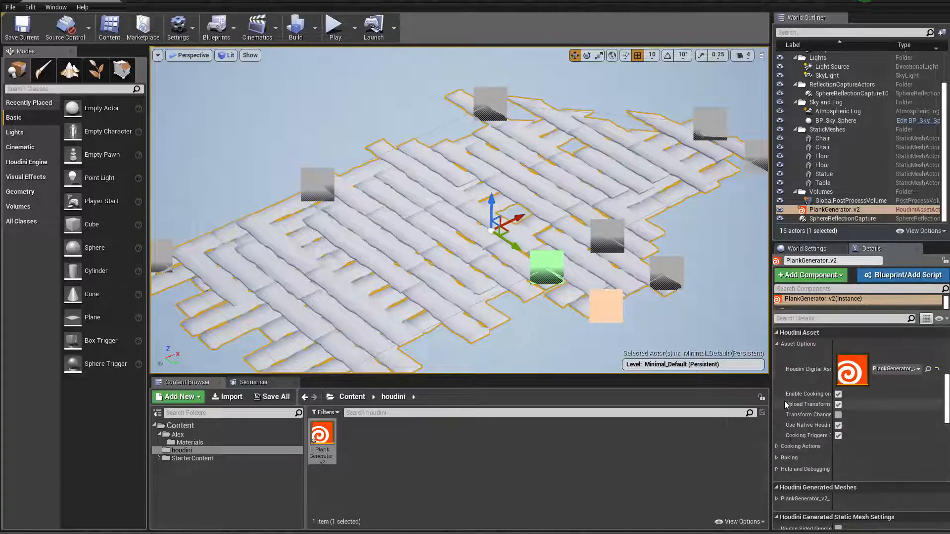
scroll(786, 410, down, 3)
click(796, 437)
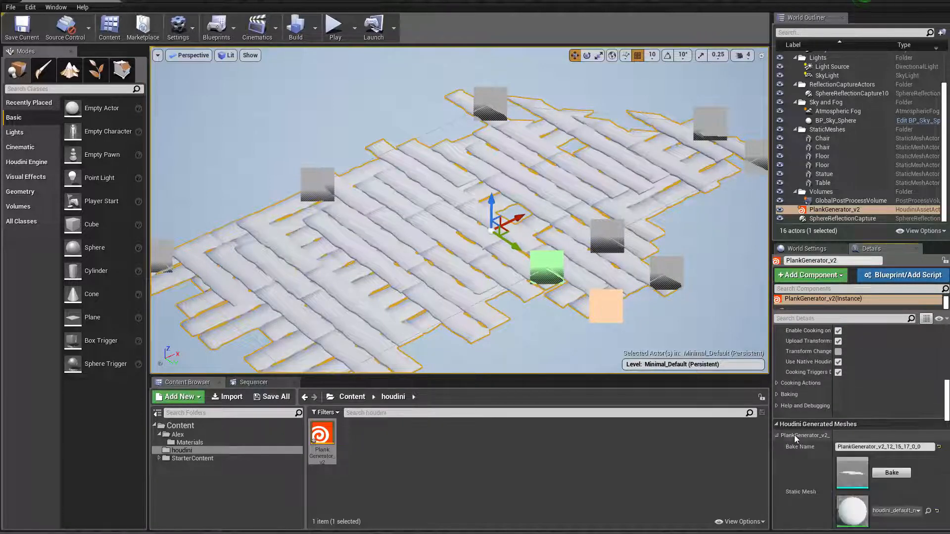
scroll(796, 439, down, 2)
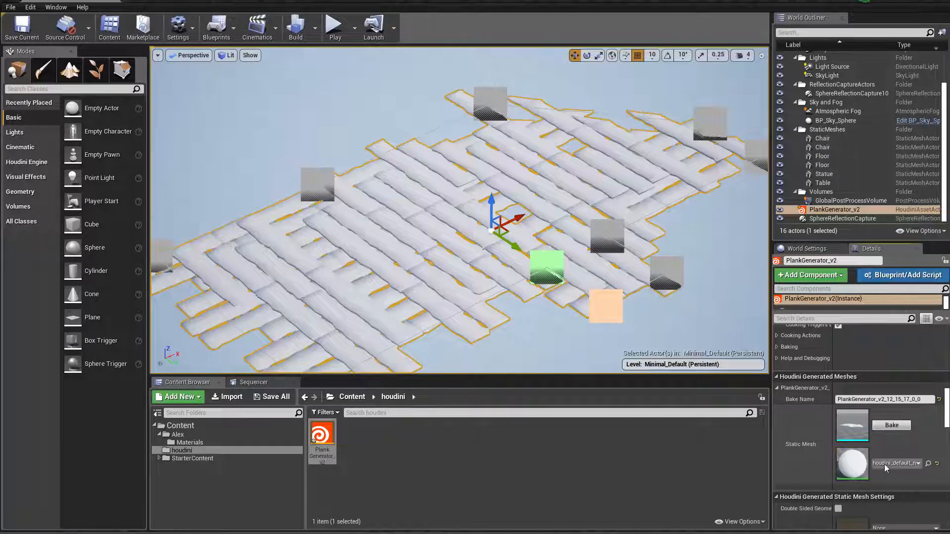
Try the M_Basic_Floor material on the generated plank mesh, followed by the brick cut stone material
click(886, 467)
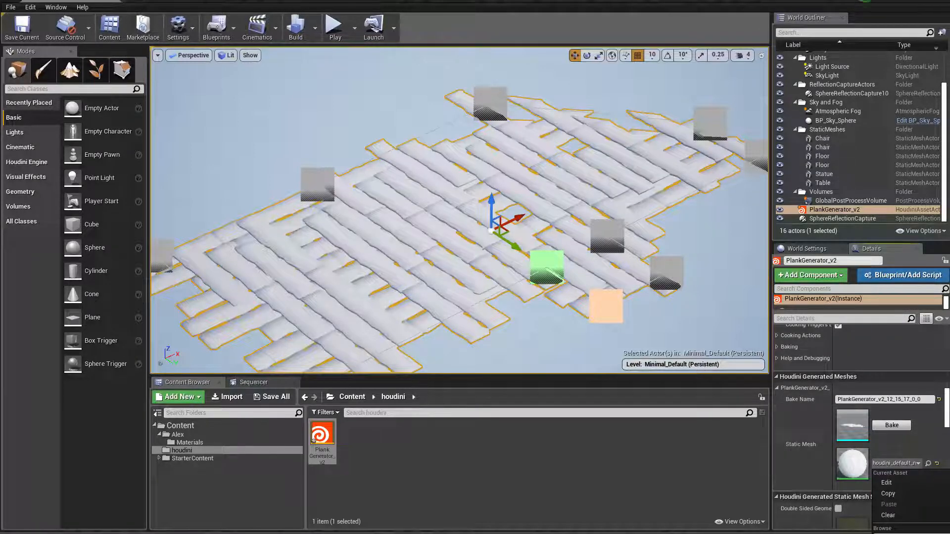
click(910, 532)
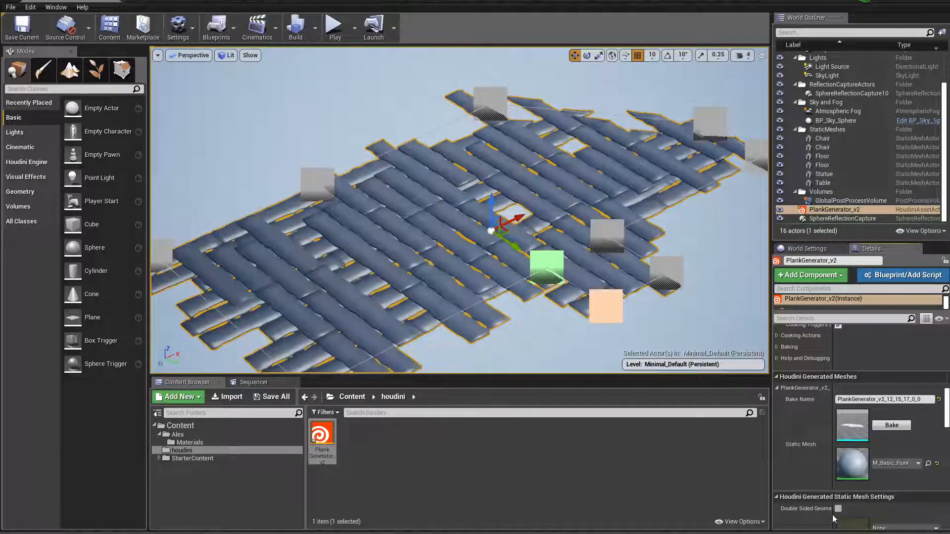
click(894, 465)
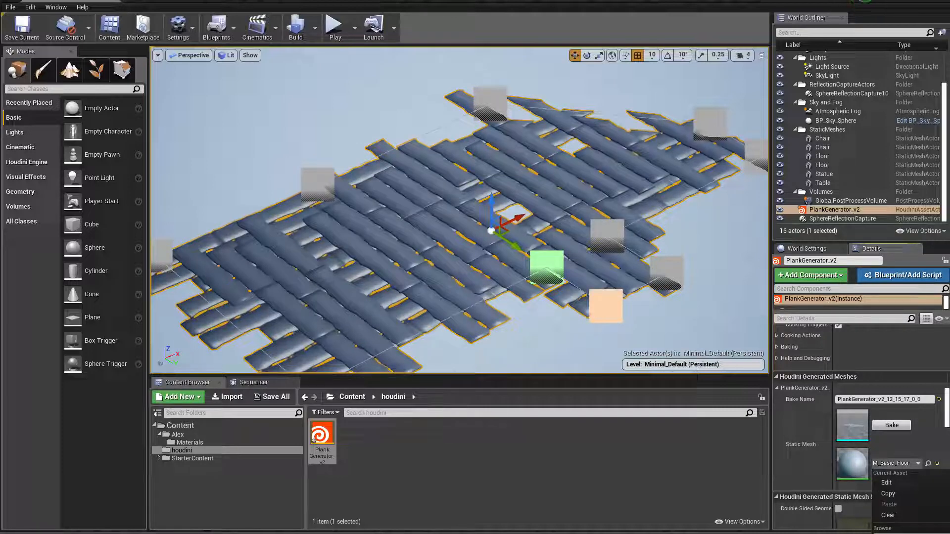
click(909, 532)
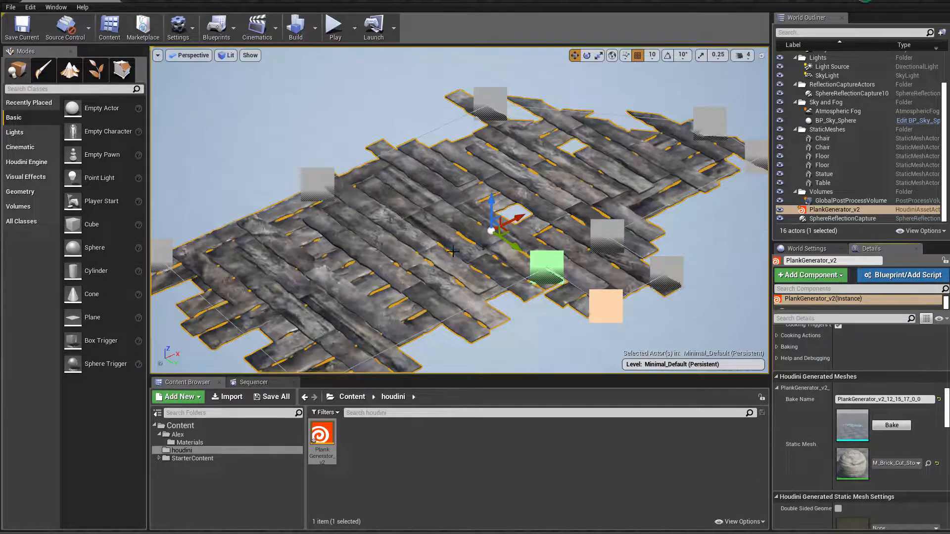
scroll(453, 252, up, 8)
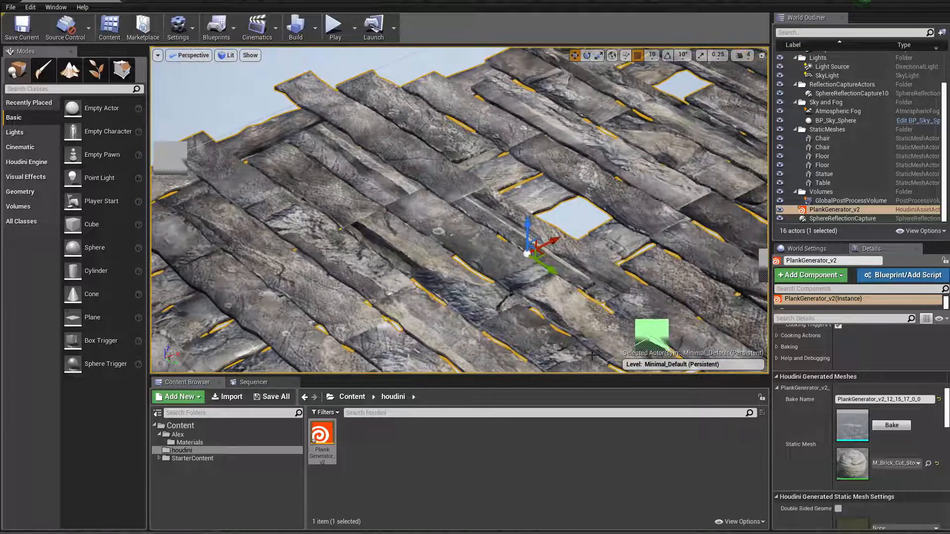
right_click(909, 470)
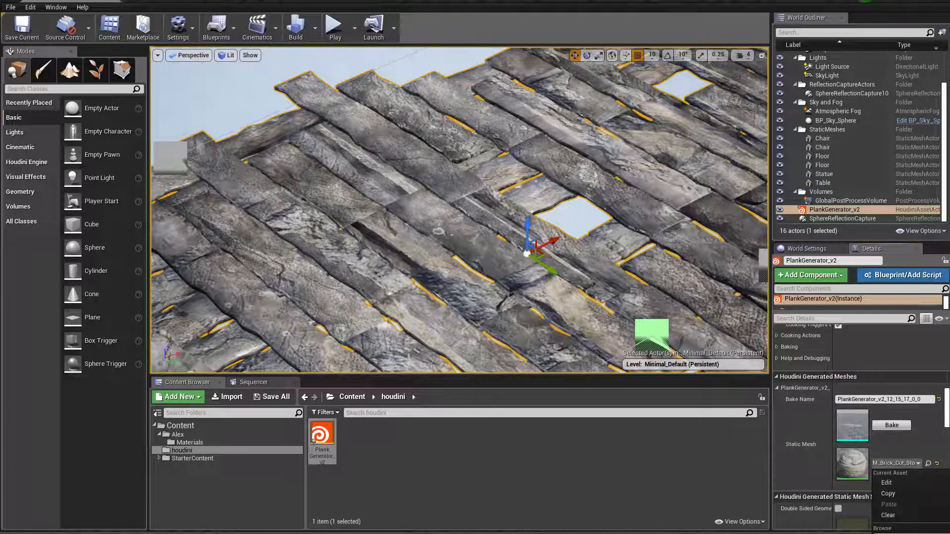
click(858, 459)
right_click(895, 466)
Search the StarterContent folder for "mat" and assign the M_Wood_Oak material to the generated plank mesh
click(373, 412)
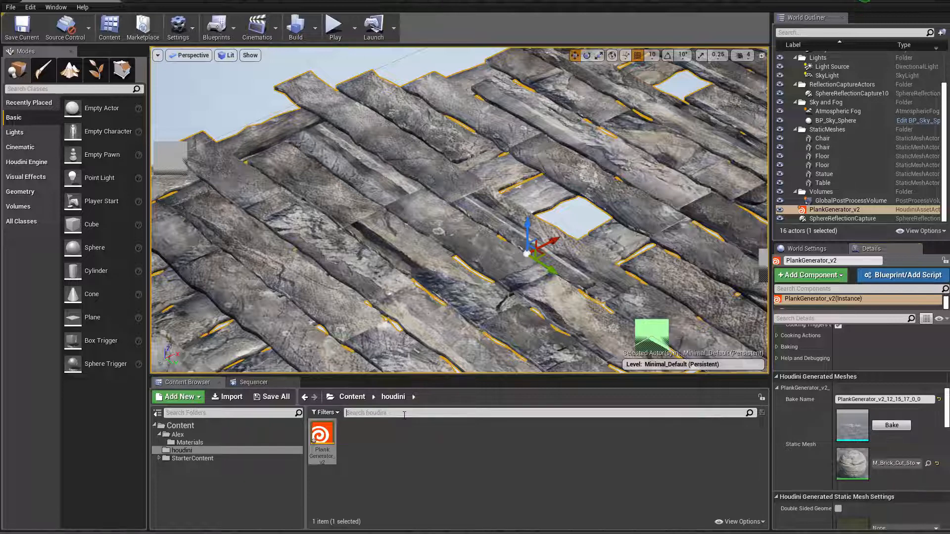
text(mat)
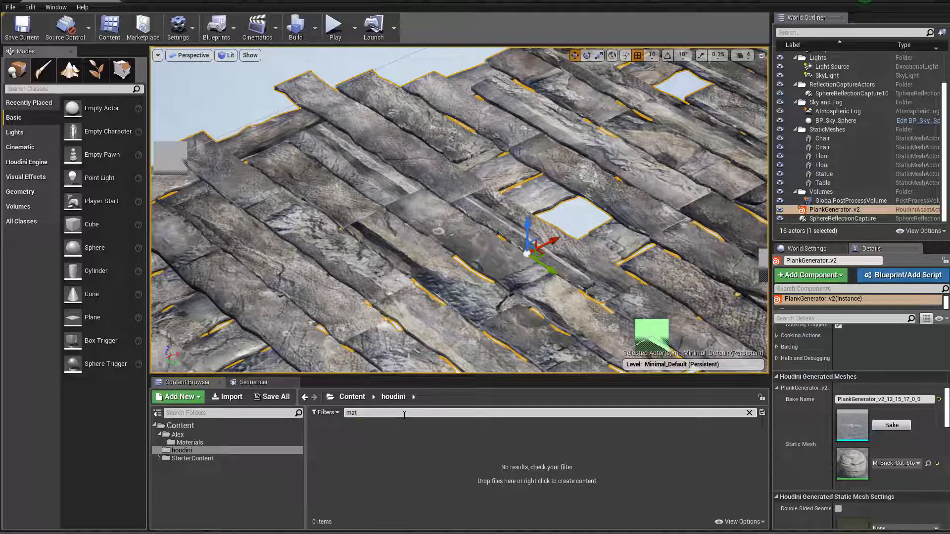
click(190, 458)
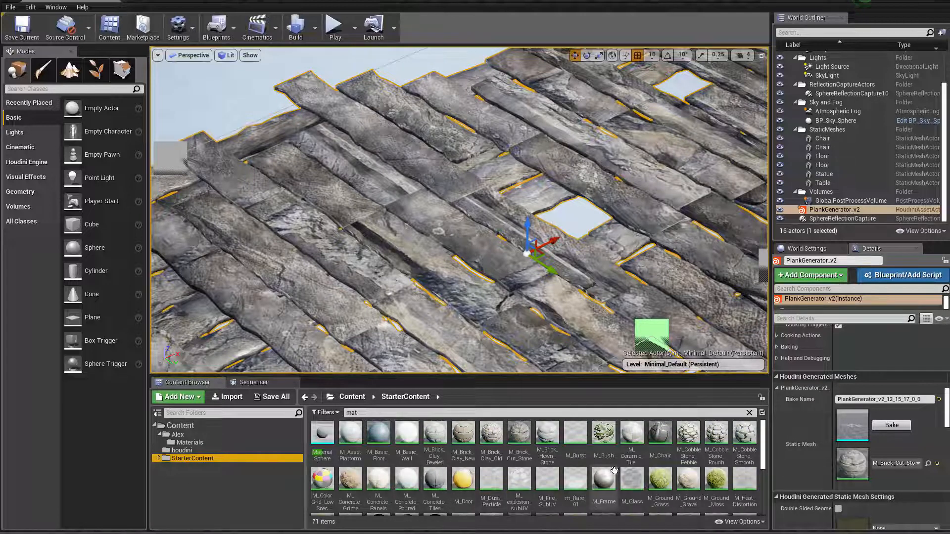
scroll(544, 492, down, 5)
scroll(569, 490, up, 2)
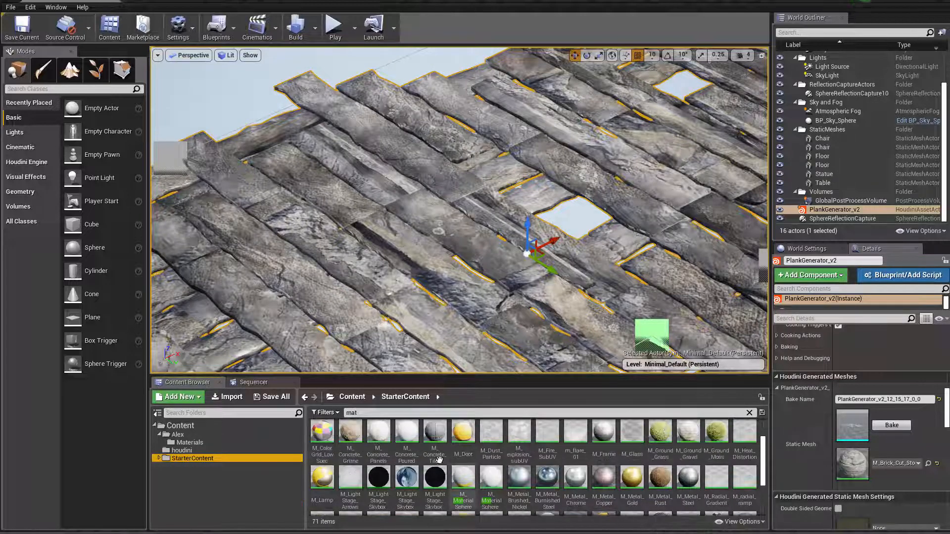
click(426, 424)
scroll(411, 475, down, 4)
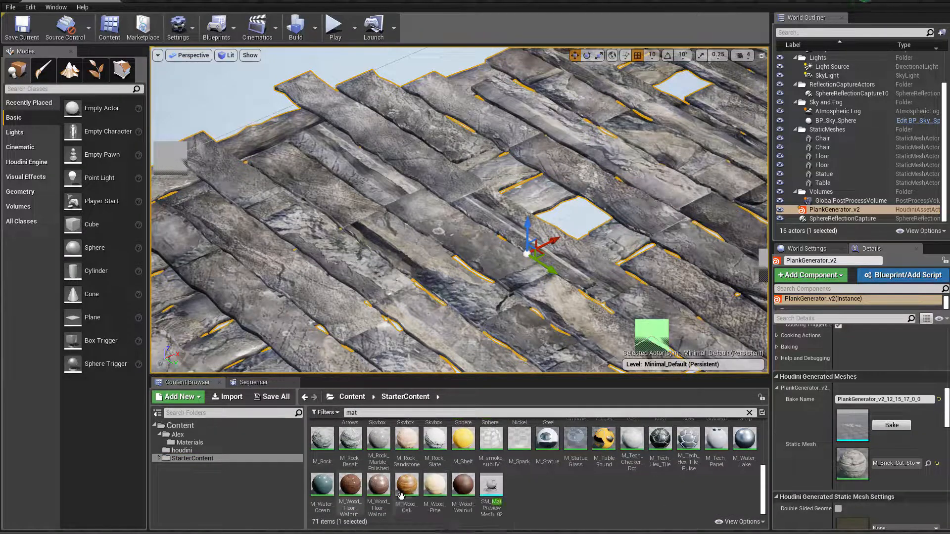
drag(407, 490, 853, 464)
Deselect the plank floor and try applying the M_Wood_Pine material to it directly in the viewport
right_drag(416, 248, 283, 127)
click(398, 186)
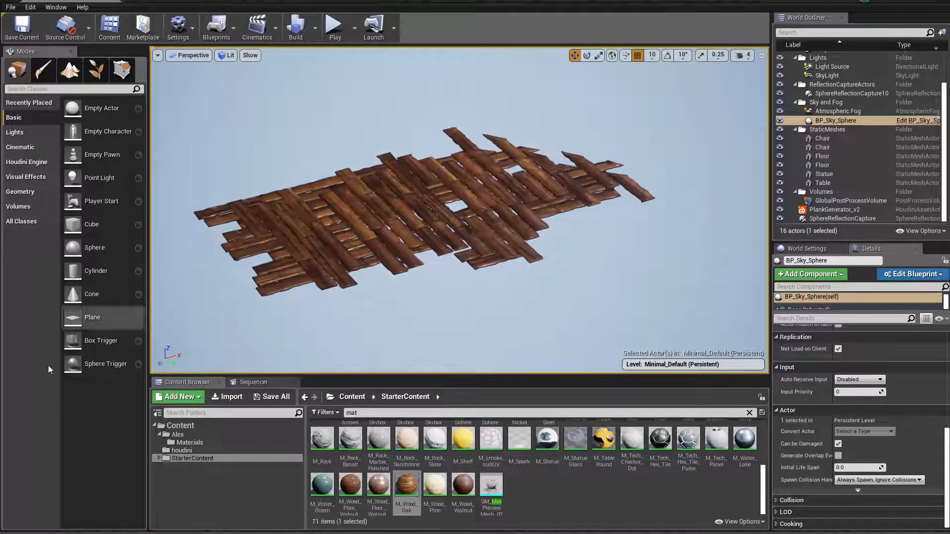
right_drag(438, 251, 403, 275)
drag(435, 485, 438, 195)
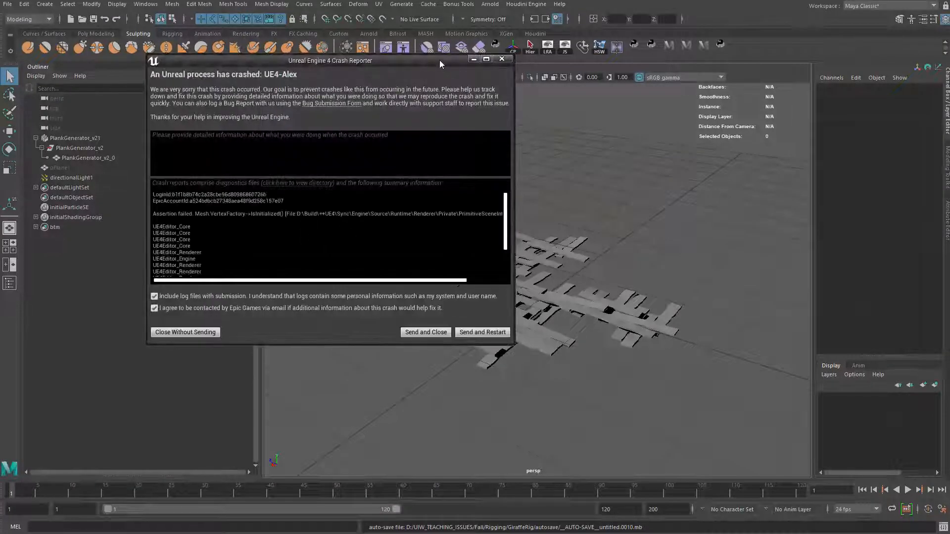
Close the Unreal Engine crash reporter and switch to the PlankGenerator_v2 network in Houdini
drag(440, 63, 459, 77)
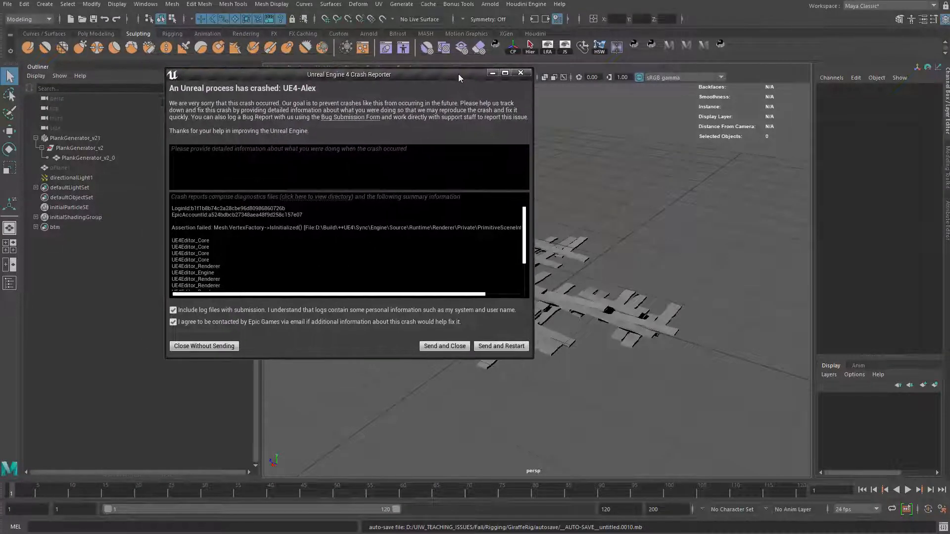
click(520, 73)
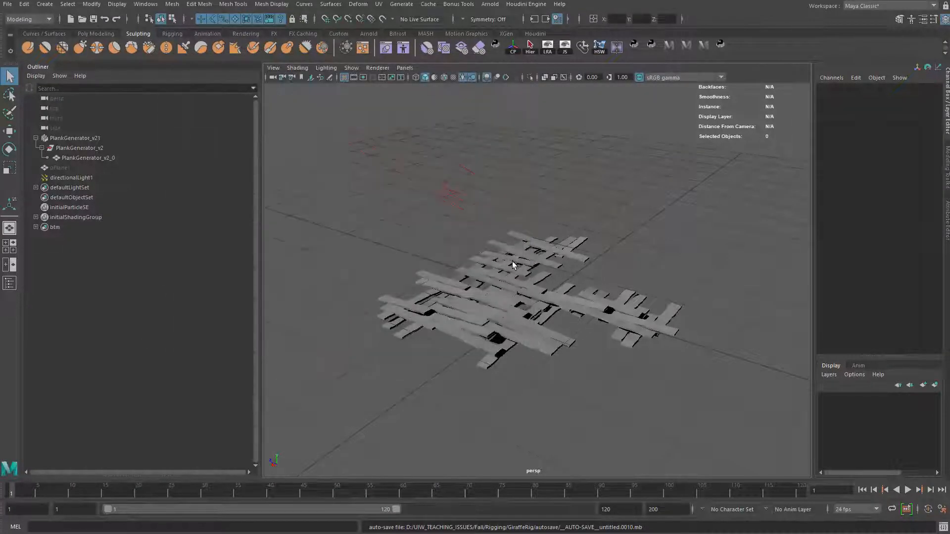
click(504, 333)
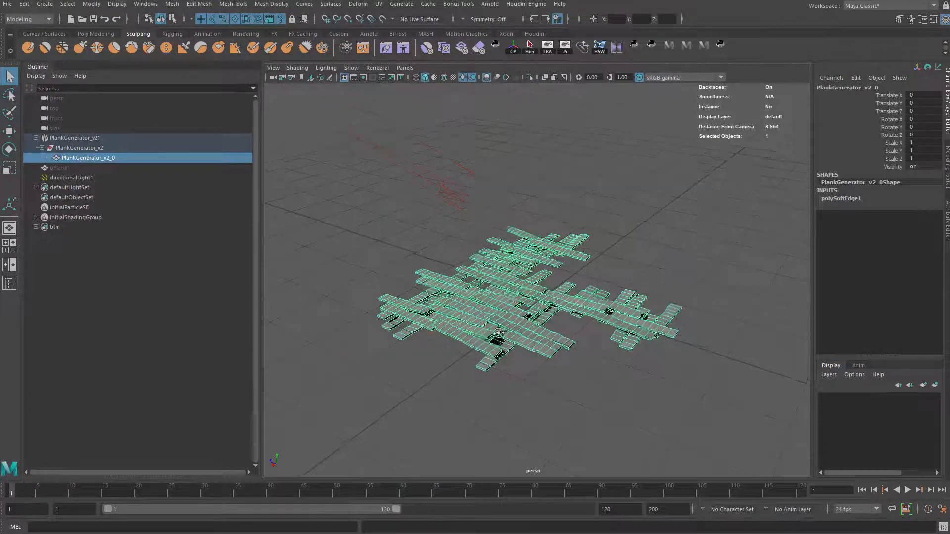
click(395, 375)
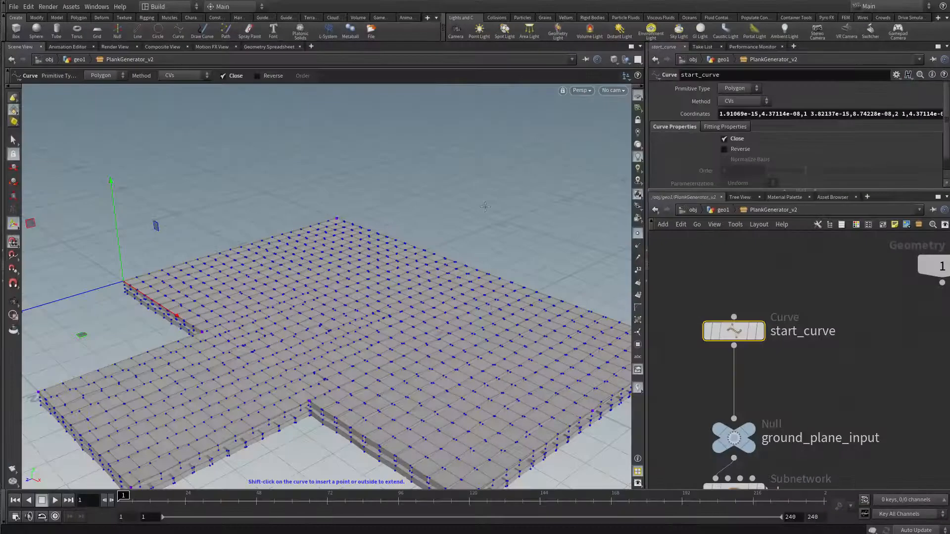
Move the ground_plane_input null slightly closer to start_curve, widening its gap to the cleanup subnetwork
scroll(698, 357, down, 10)
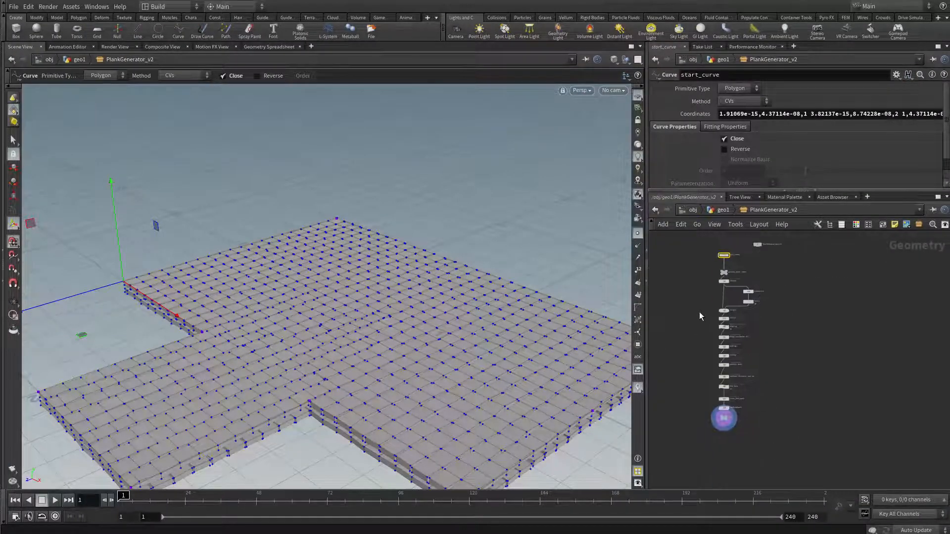
scroll(699, 316, up, 5)
middle_drag(842, 327, 786, 396)
scroll(681, 358, up, 6)
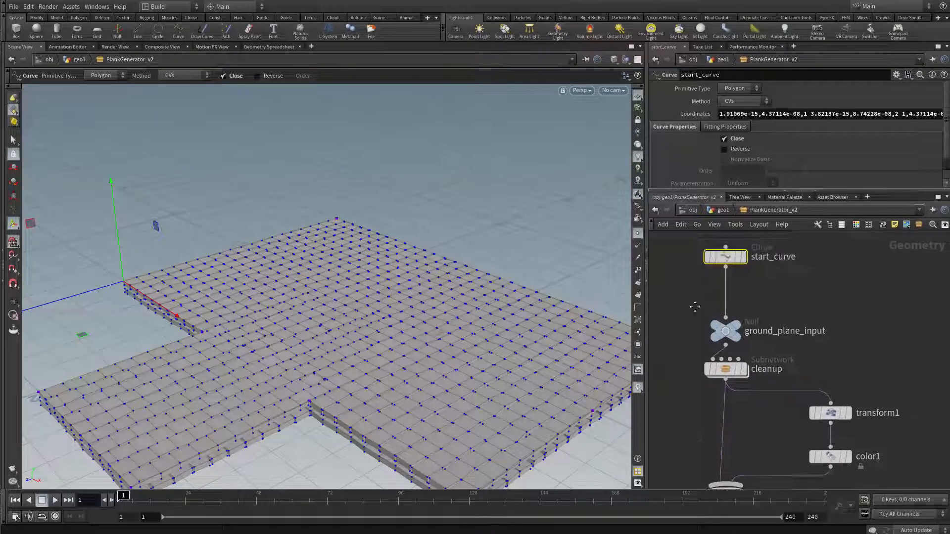
scroll(696, 308, up, 2)
scroll(723, 306, down, 2)
scroll(711, 302, up, 2)
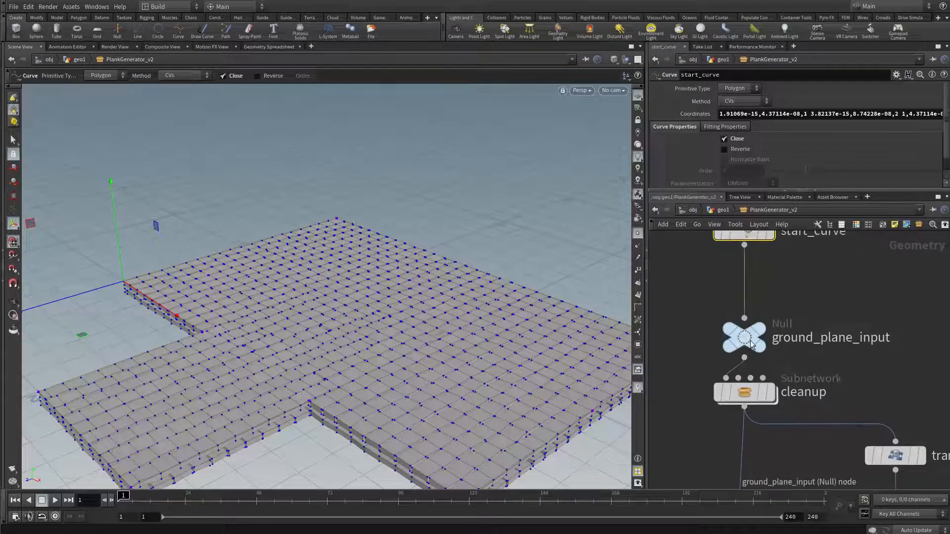
drag(751, 345, 750, 326)
alt+drag(495, 306, 552, 342)
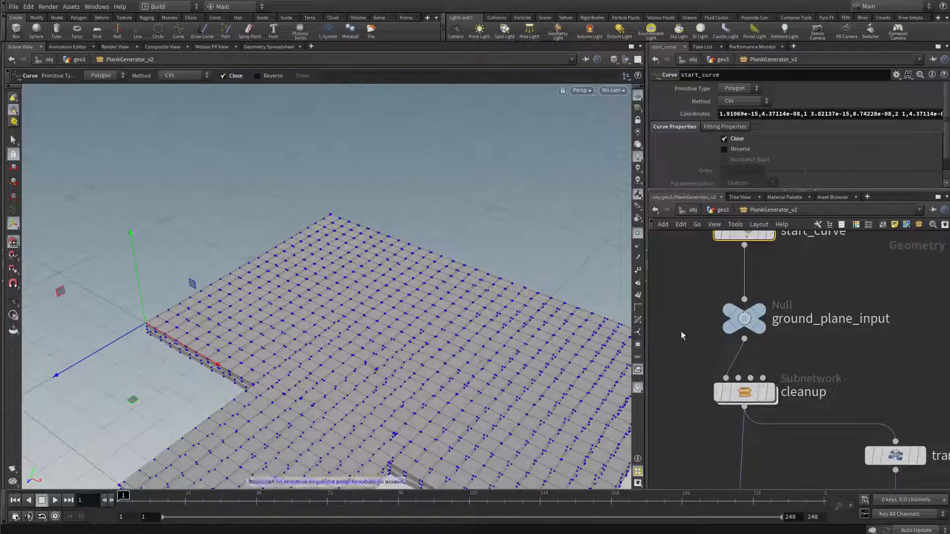
Examine the node chain below cleanup, from fixing_overlaping_tris through variation_thickness_and_uv down to attribdelete1
scroll(770, 374, down, 5)
scroll(779, 410, down, 2)
middle_drag(820, 327, 817, 230)
scroll(787, 415, up, 3)
middle_drag(842, 384, 832, 317)
scroll(788, 427, up, 2)
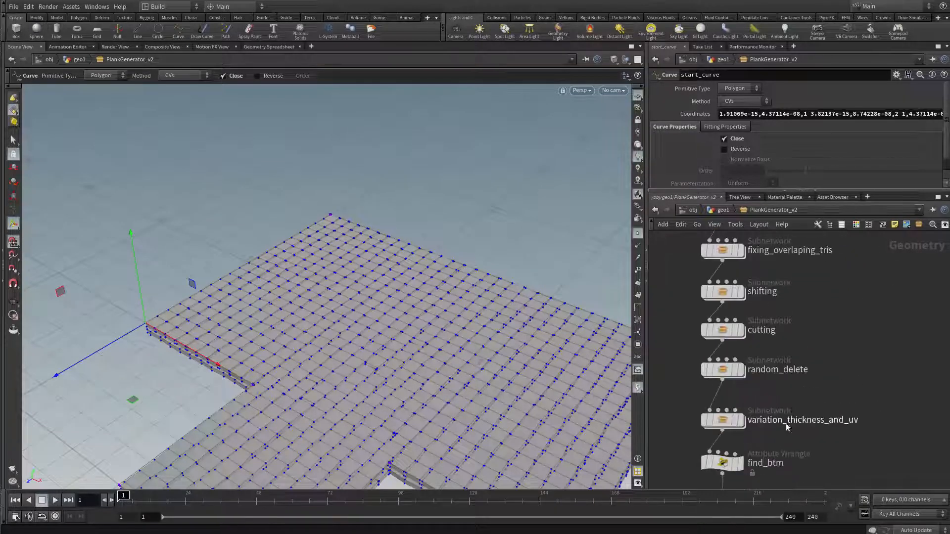
middle_drag(839, 433, 859, 356)
scroll(795, 359, up, 2)
middle_drag(805, 408, 809, 384)
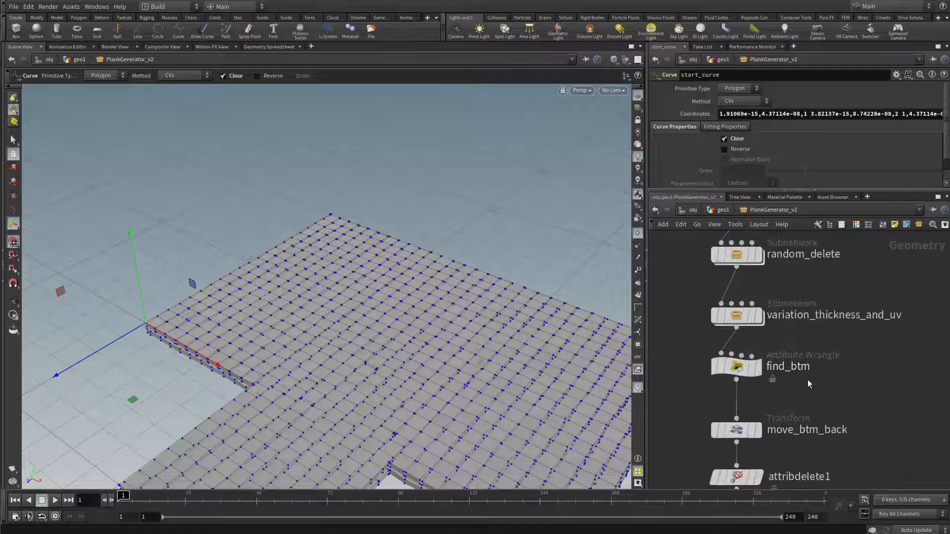
Bypass the variation_thickness_and_uv subnetwork, nudge it closer to random_delete, and display the geometry at that node
click(715, 316)
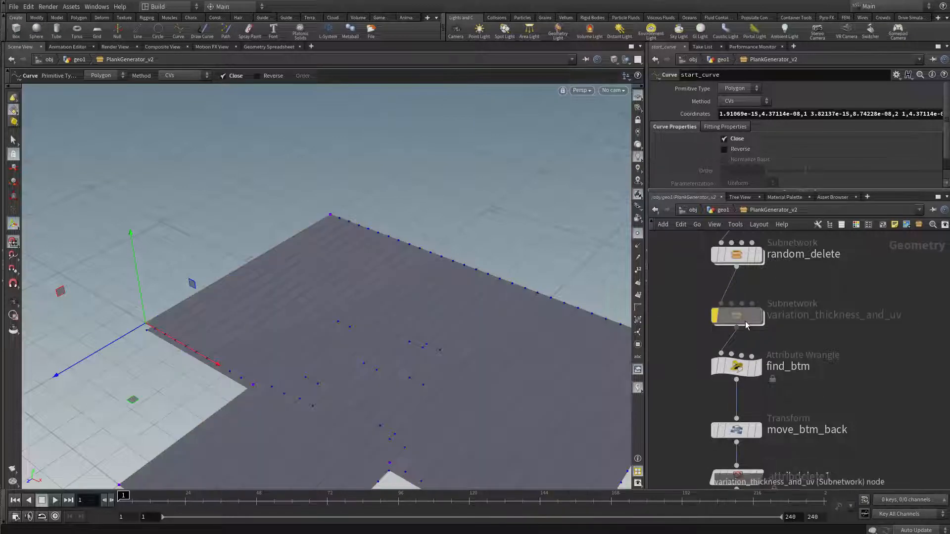
drag(740, 316, 741, 300)
scroll(467, 325, down, 3)
alt+drag(420, 307, 386, 275)
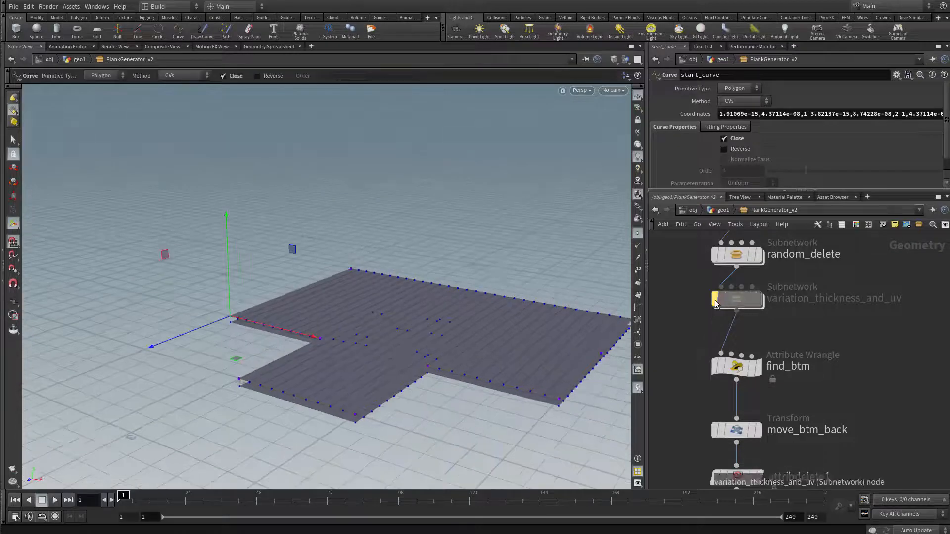
click(757, 299)
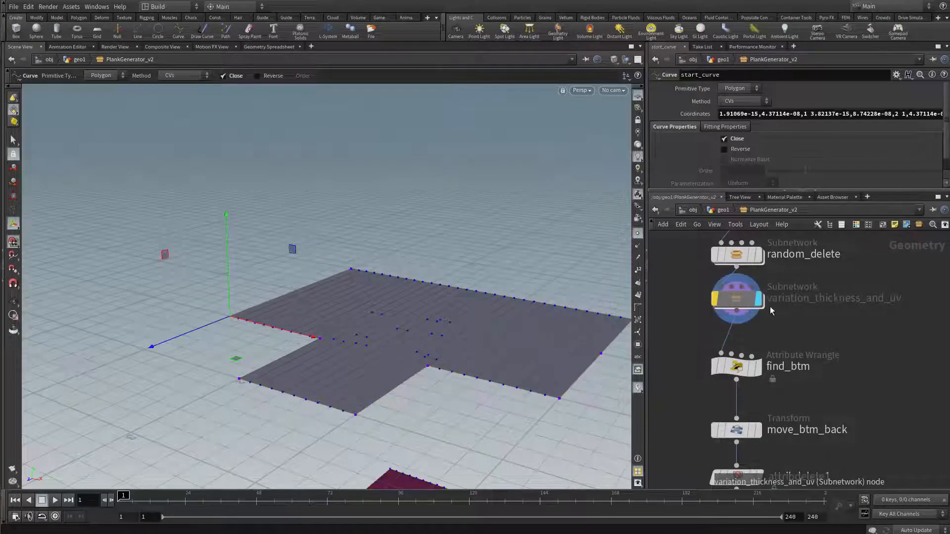
Re-enable the variation_thickness_and_uv subnetwork and set the display back to the OUT null
click(716, 301)
scroll(805, 365, down, 3)
middle_drag(798, 397, 797, 349)
scroll(796, 347, up, 2)
click(758, 431)
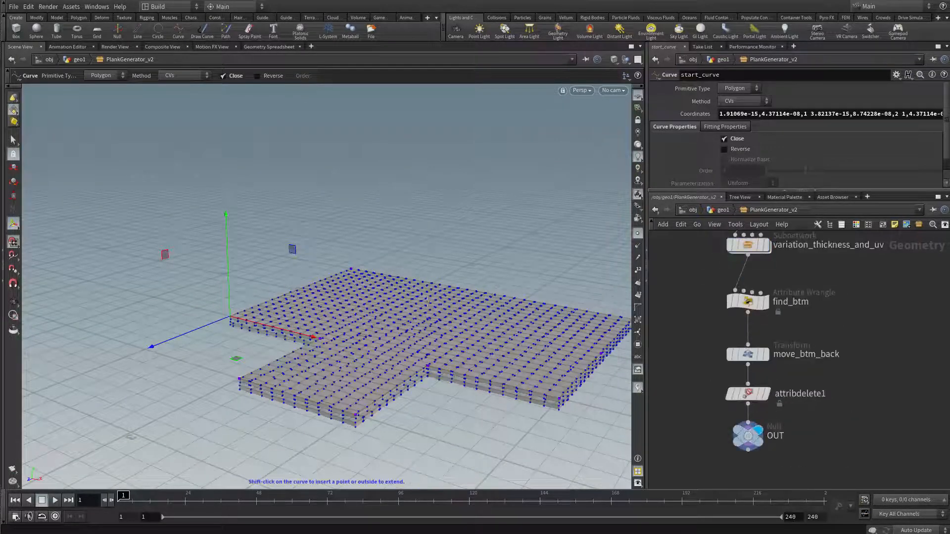
Examine the plank floor's top surface and thick edges from several angles, along with the chain from random_delete to find_btm
alt+drag(428, 302, 449, 333)
alt+right_drag(449, 333, 564, 298)
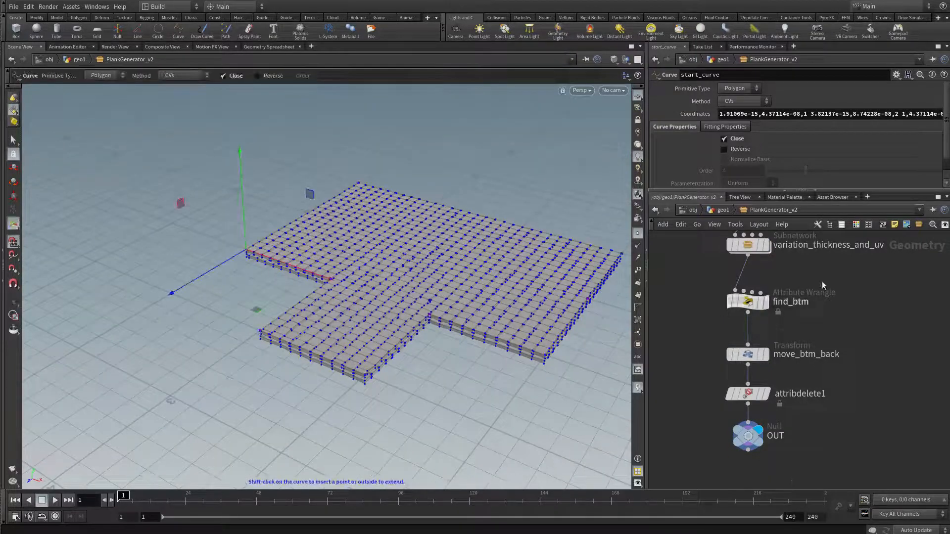
middle_drag(824, 285, 825, 385)
scroll(780, 369, up, 2)
drag(734, 335, 759, 342)
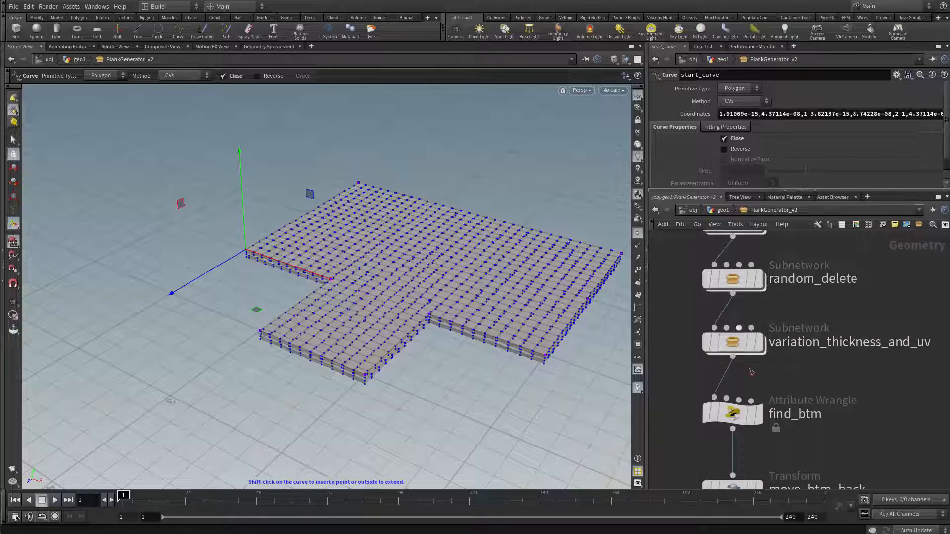
key(Escape)
mouse_move(472, 276)
mouse_down()
mouse_move(462, 312)
mouse_move(431, 275)
mouse_move(471, 276)
mouse_move(461, 270)
mouse_up()
alt+right_drag(462, 269, 505, 279)
alt+middle_drag(477, 243, 462, 225)
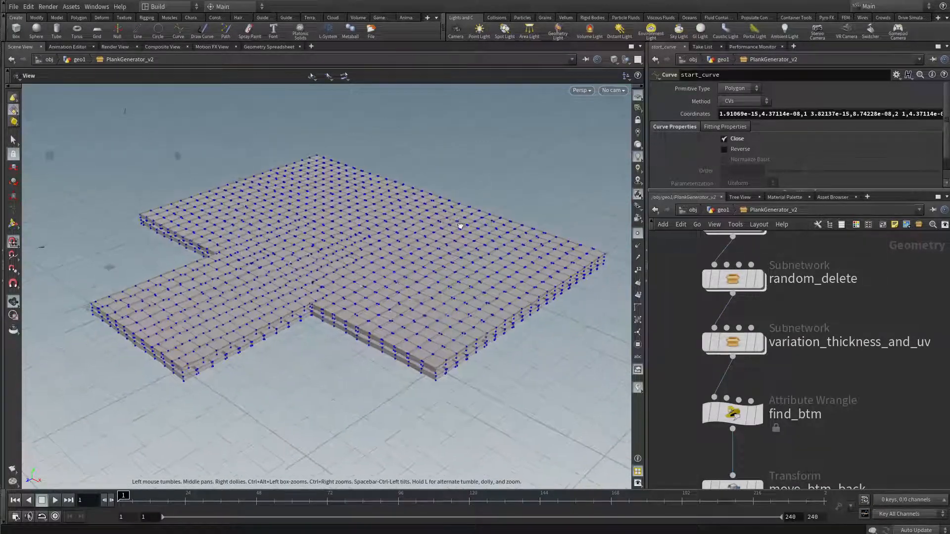
alt+drag(462, 225, 488, 248)
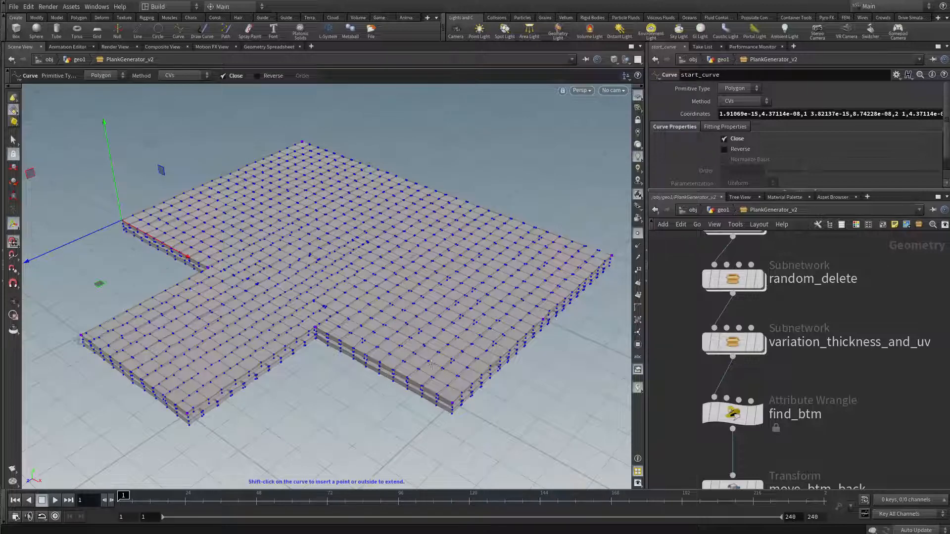
Look inside the variation_thickness_and_uv subnetwork, then return to the PlankGenerator_v2 network and view its lower node chain
double_click(732, 346)
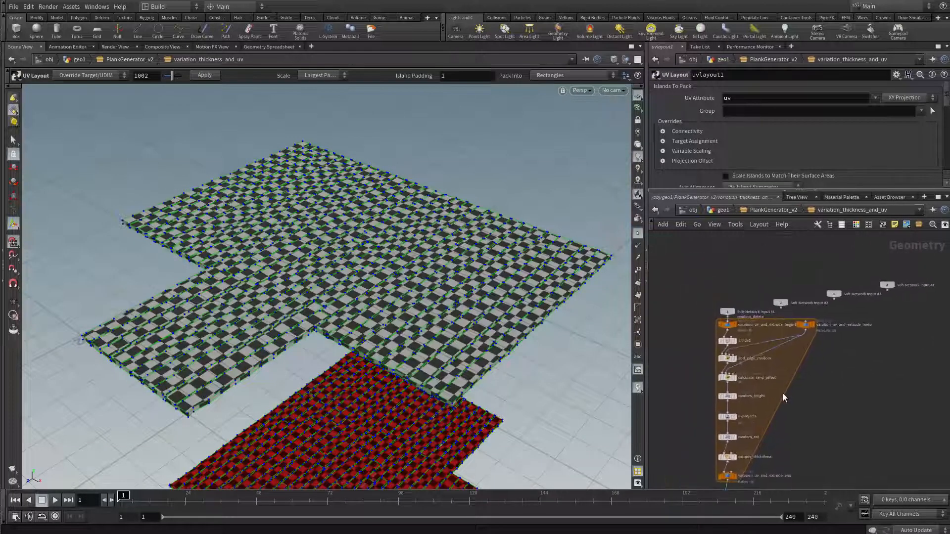
key(u)
right_drag(731, 382, 720, 377)
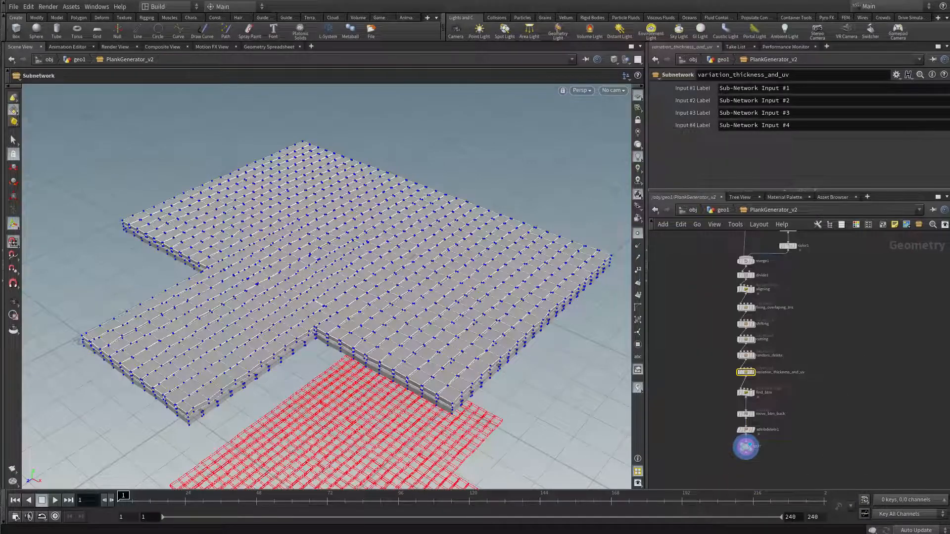